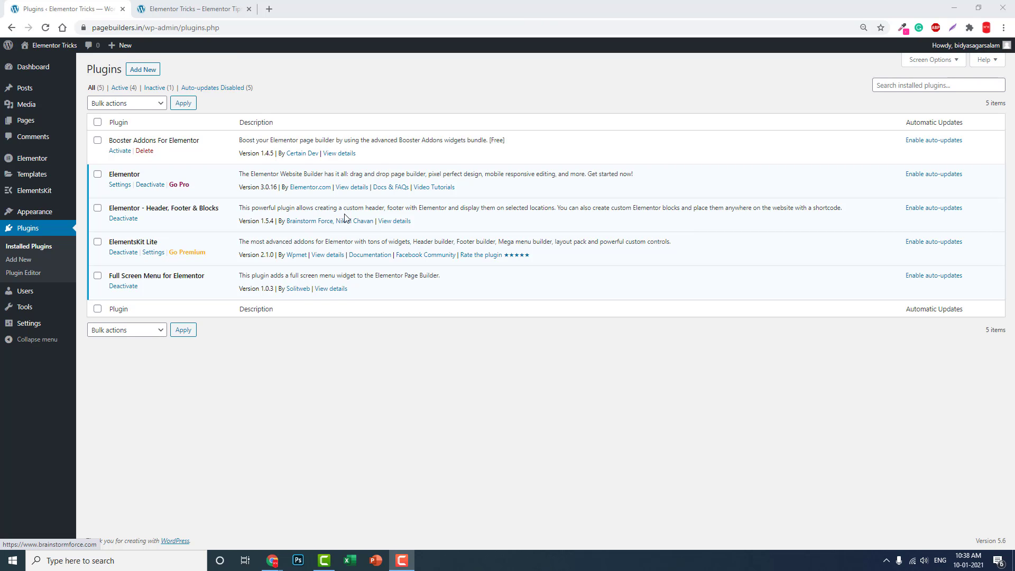
# On the live site, bring up the hamburger menu showing Home, About, Services, Gallery, Blog and Contact.
pyautogui.click(200, 11)
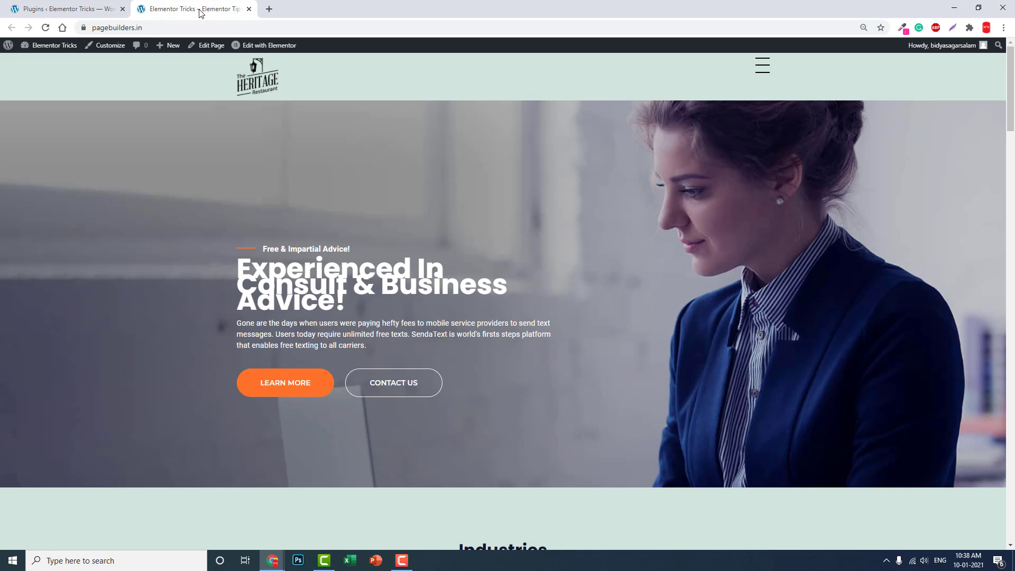
pyautogui.click(762, 65)
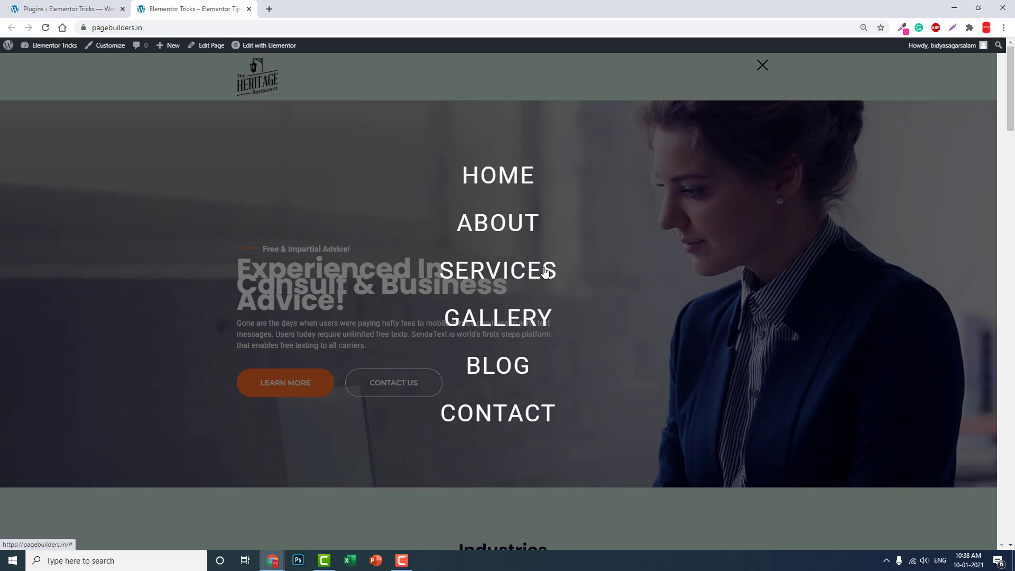
# Go back to the Installed Plugins page in the WordPress admin tab.
pyautogui.click(17, 5)
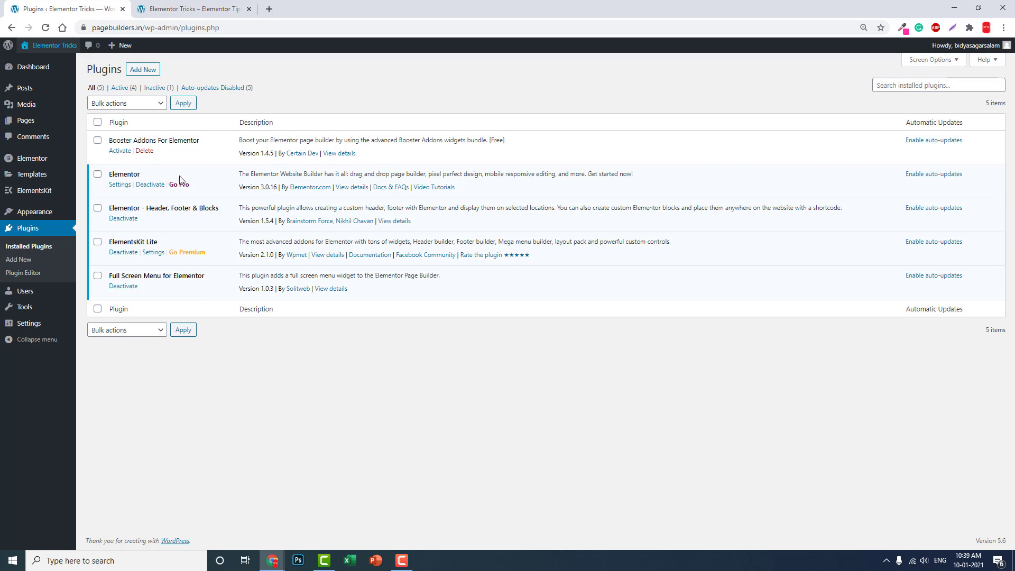
# Search the plugin directory for 'full screen menu', then return to the live site.
pyautogui.click(148, 74)
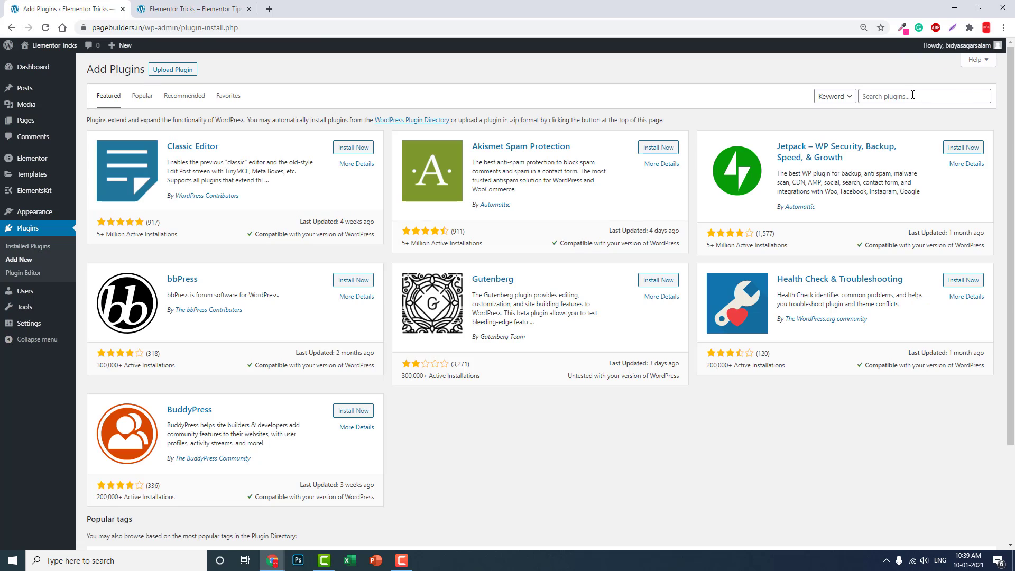
pyautogui.click(913, 96)
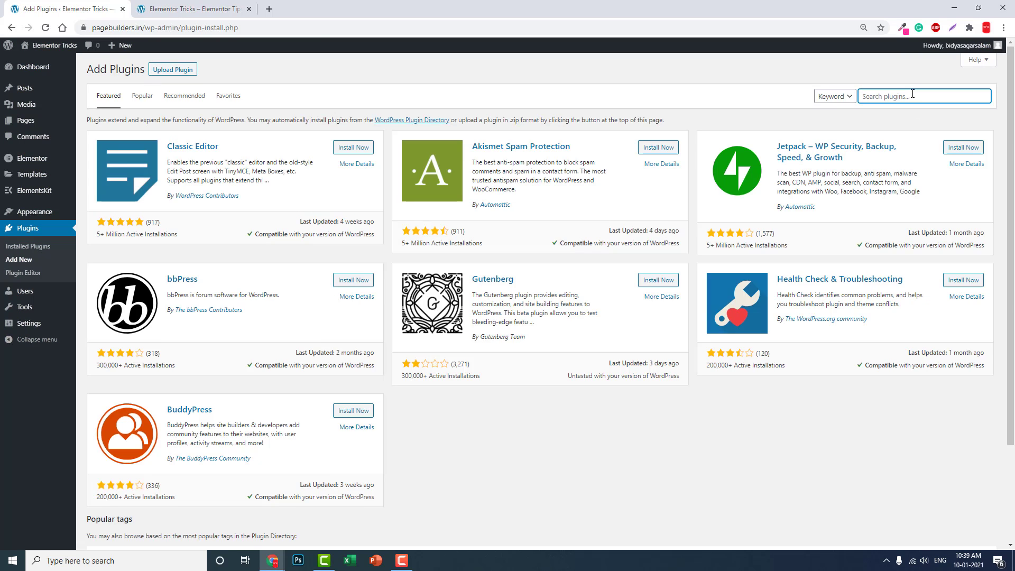
pyautogui.write('full screen menu')
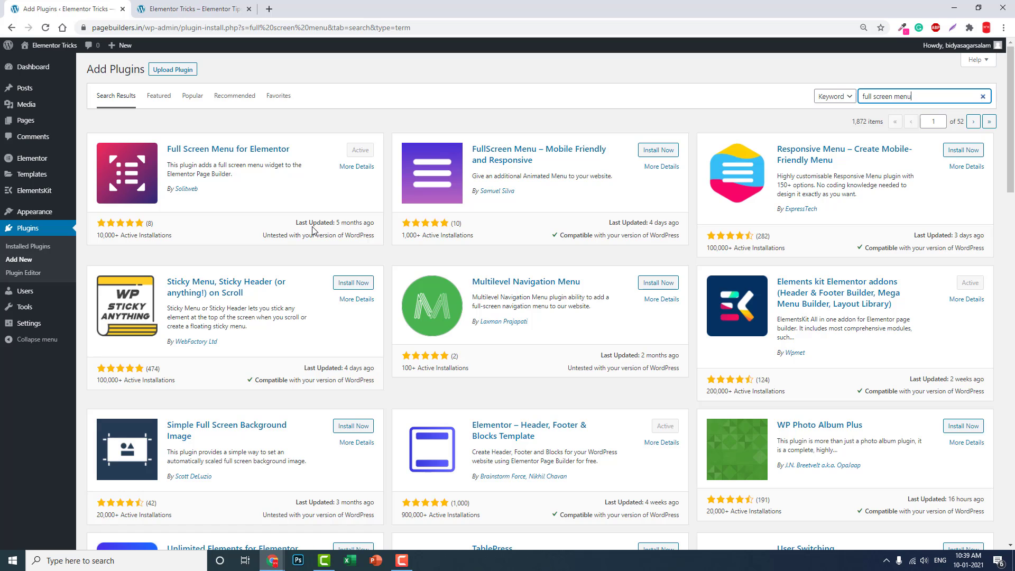
pyautogui.click(214, 9)
# Close and reopen the site's full-screen menu overlay, then return to the plugin search results.
pyautogui.click(762, 67)
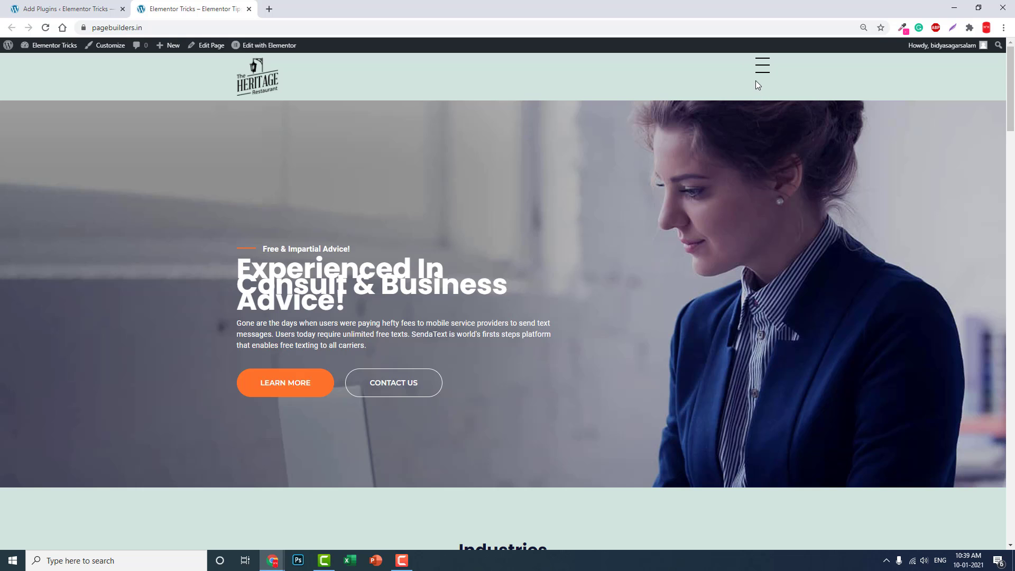
pyautogui.click(766, 68)
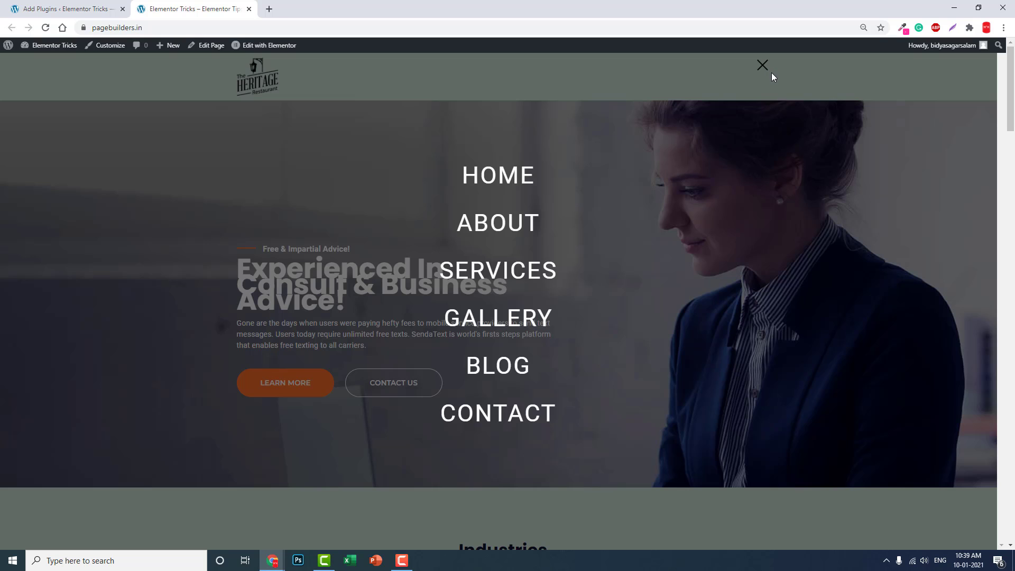
pyautogui.scroll(-4, 713, 149)
pyautogui.scroll(4, 714, 149)
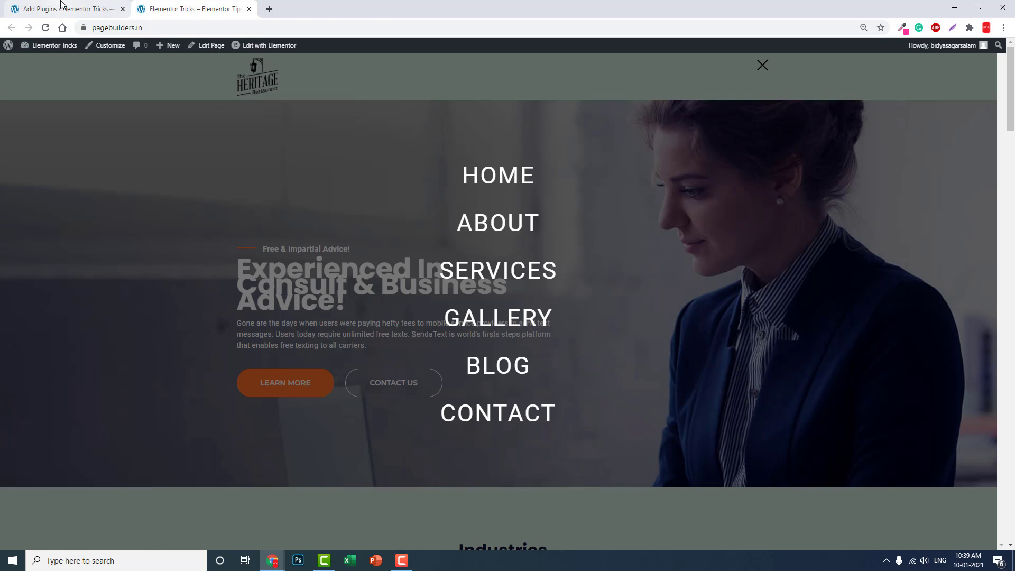
pyautogui.click(61, 4)
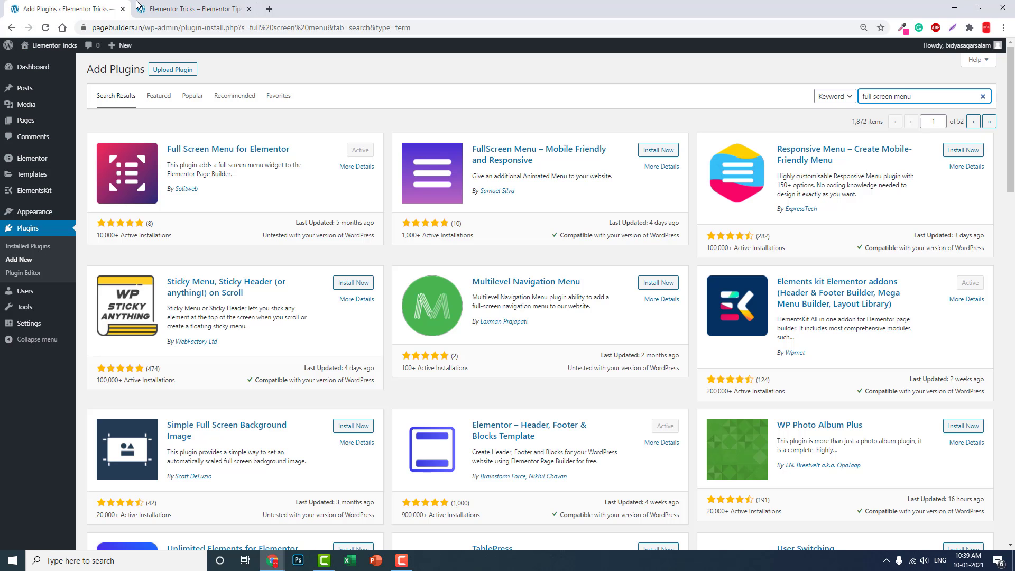
pyautogui.moveTo(37, 324)
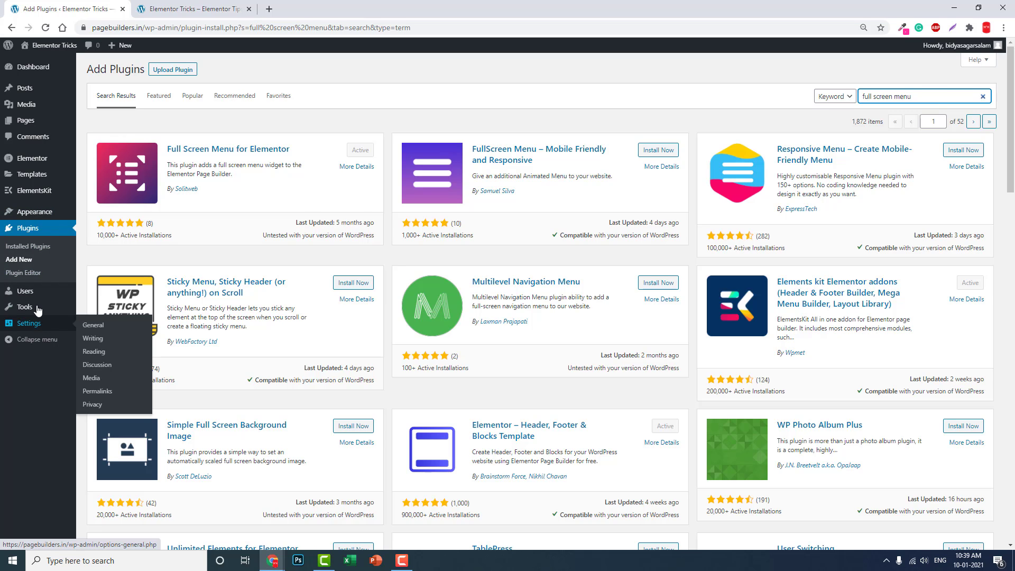
# Trash the old 'Header — Elementor' template in Header Footer & Blocks.
pyautogui.moveTo(45, 214)
pyautogui.click(102, 286)
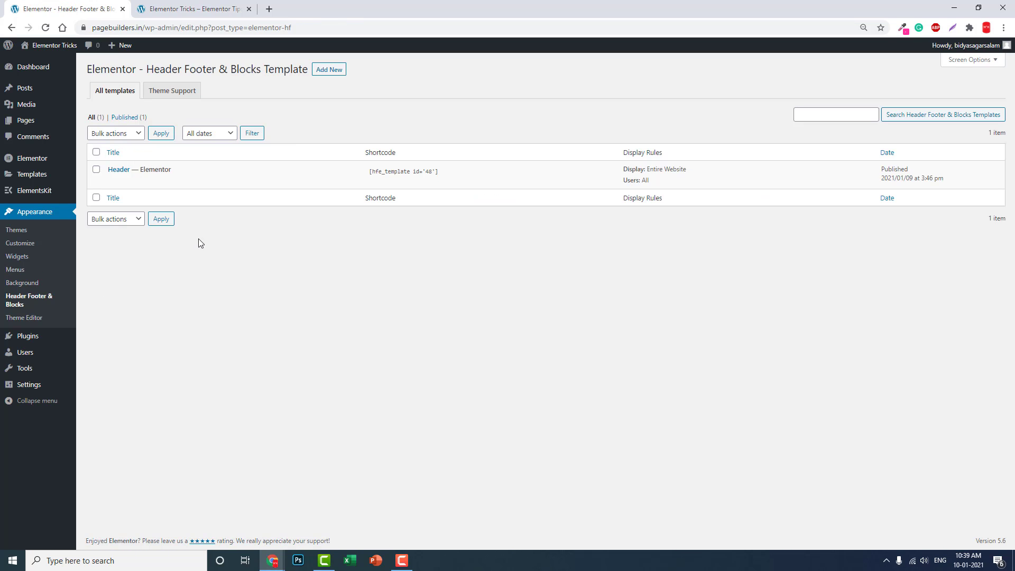
pyautogui.moveTo(118, 170)
pyautogui.click(162, 180)
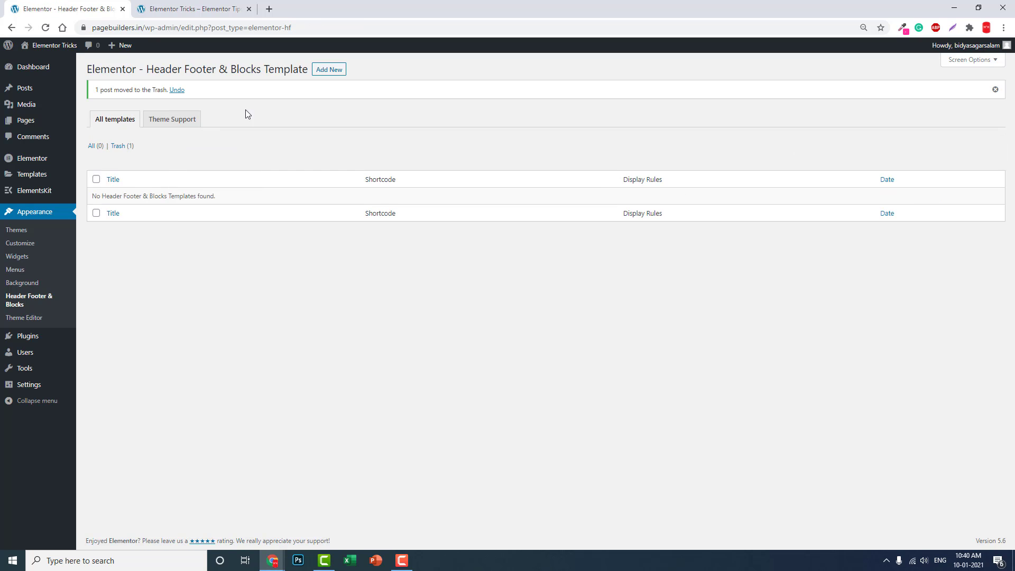
# Start a new template titled 'Header 1'.
pyautogui.click(324, 74)
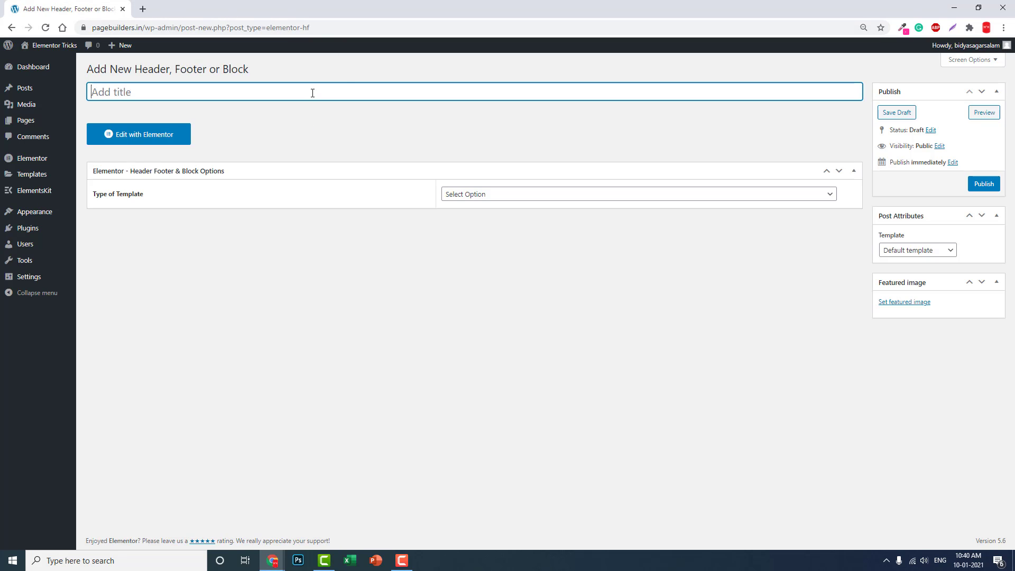
pyautogui.write('Header 1')
# Make it a Header on the Entire Website for All user roles with Elementor Canvas, and publish.
pyautogui.click(520, 198)
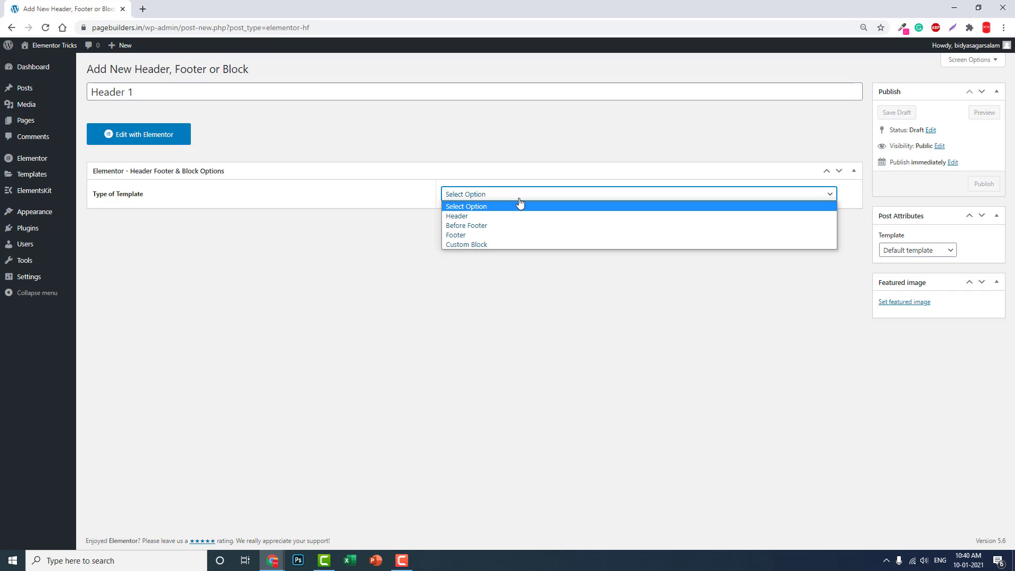
pyautogui.click(490, 215)
pyautogui.click(496, 231)
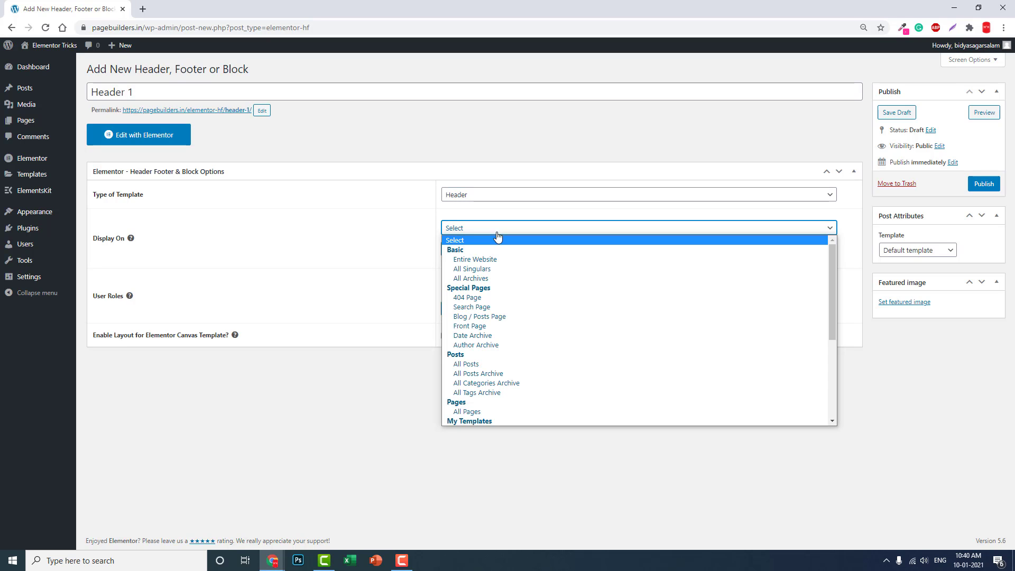
pyautogui.click(497, 261)
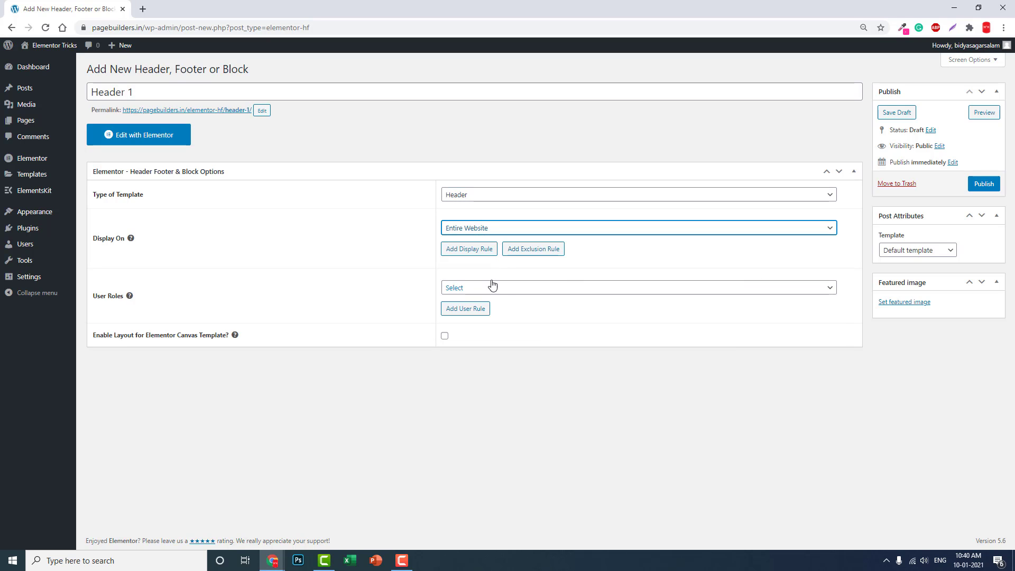
pyautogui.click(492, 286)
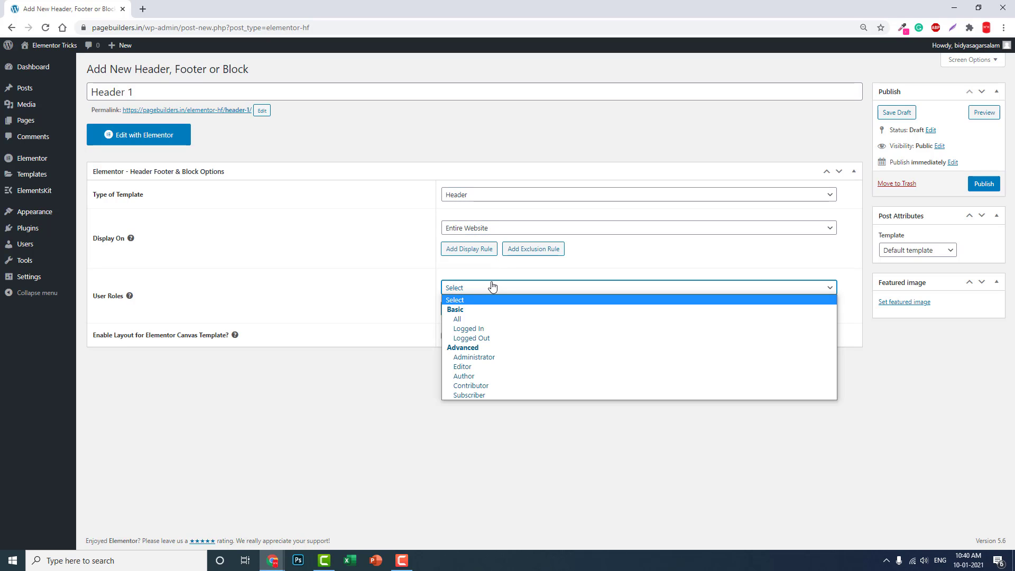
pyautogui.click(491, 315)
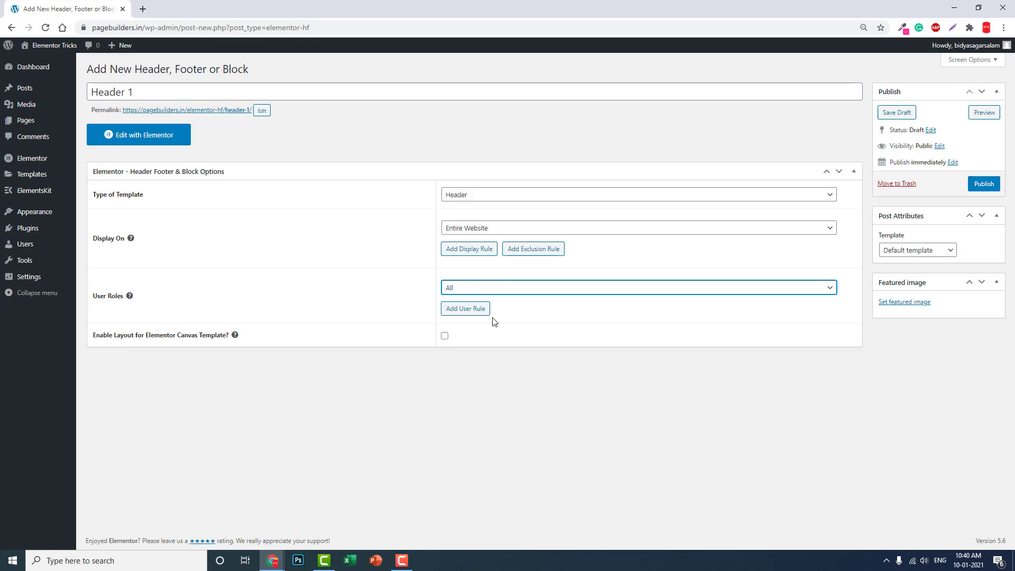
pyautogui.click(917, 251)
pyautogui.click(931, 274)
pyautogui.click(985, 184)
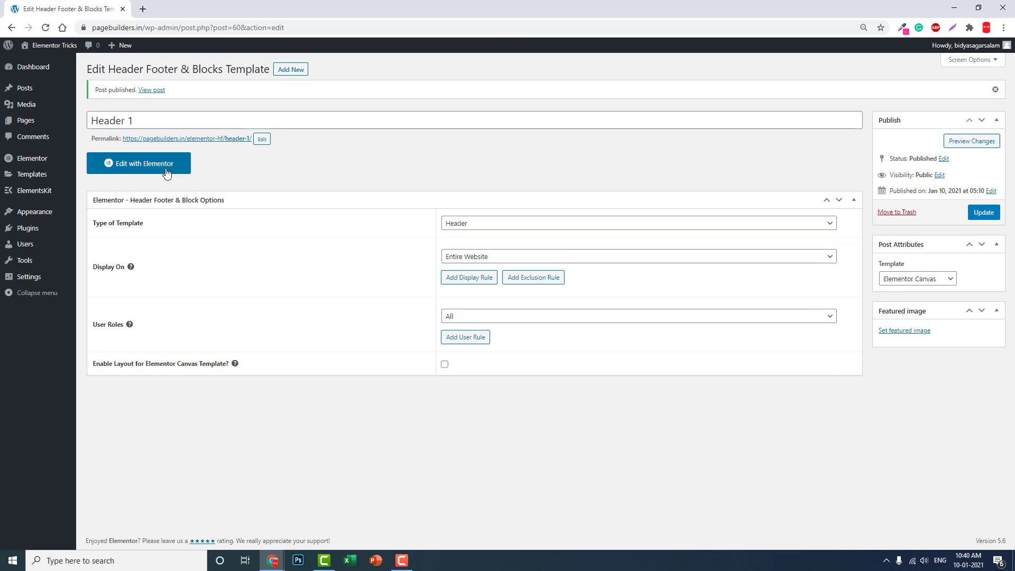
# Open Header 1 in Elementor and add a two-column section, vertically centred, with no column gap.
pyautogui.click(167, 174)
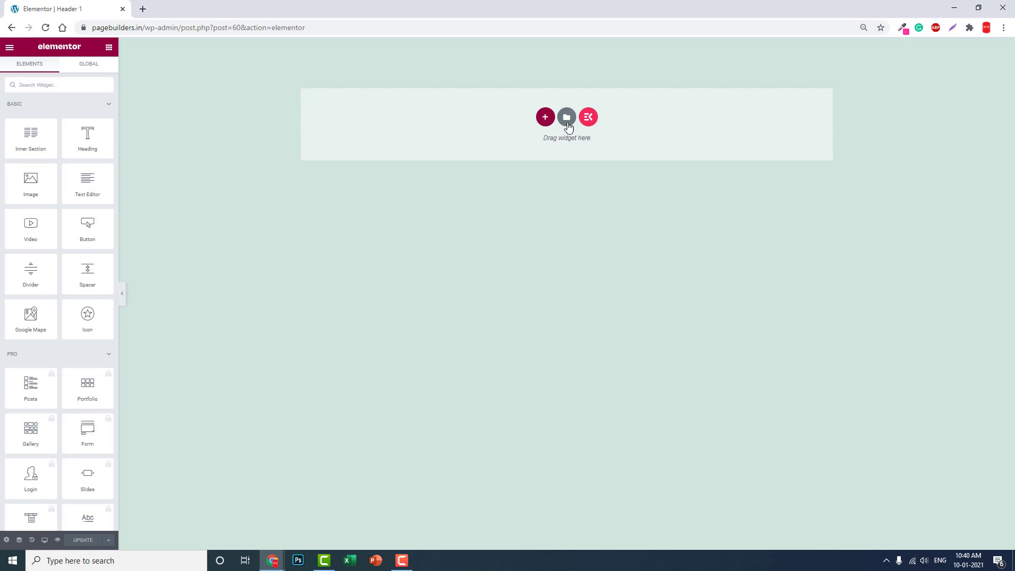
pyautogui.click(545, 118)
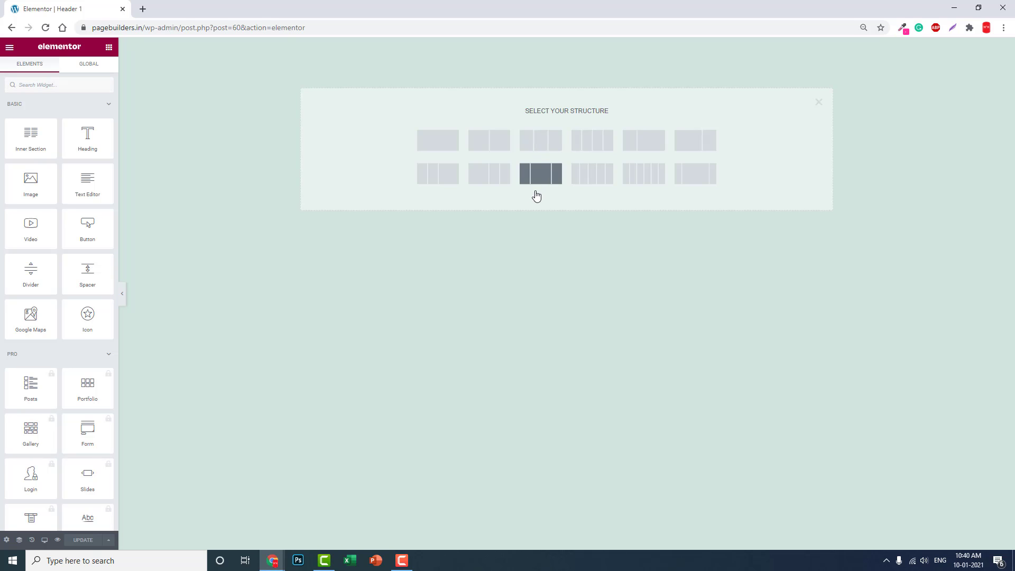
pyautogui.click(501, 144)
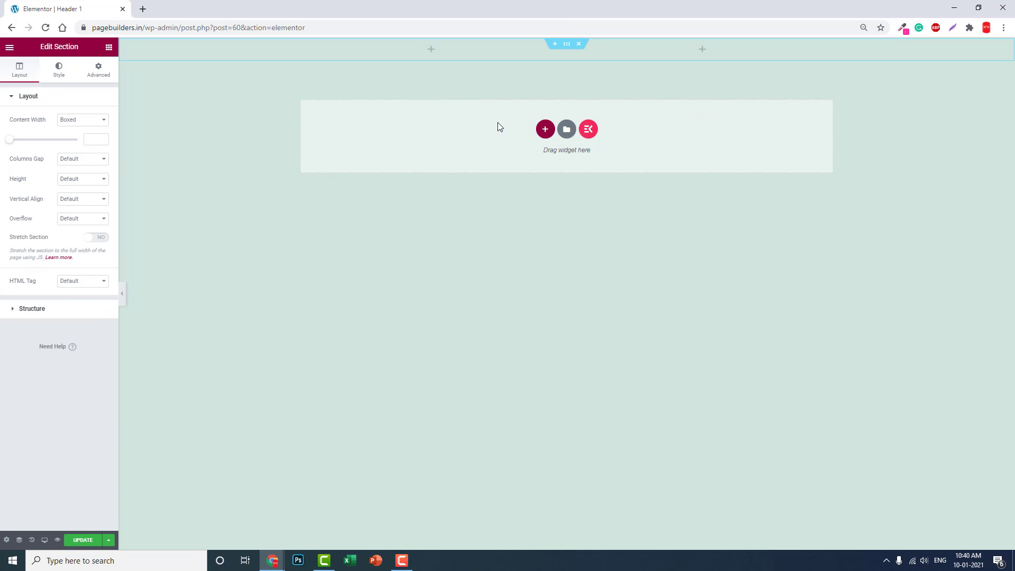
pyautogui.click(81, 199)
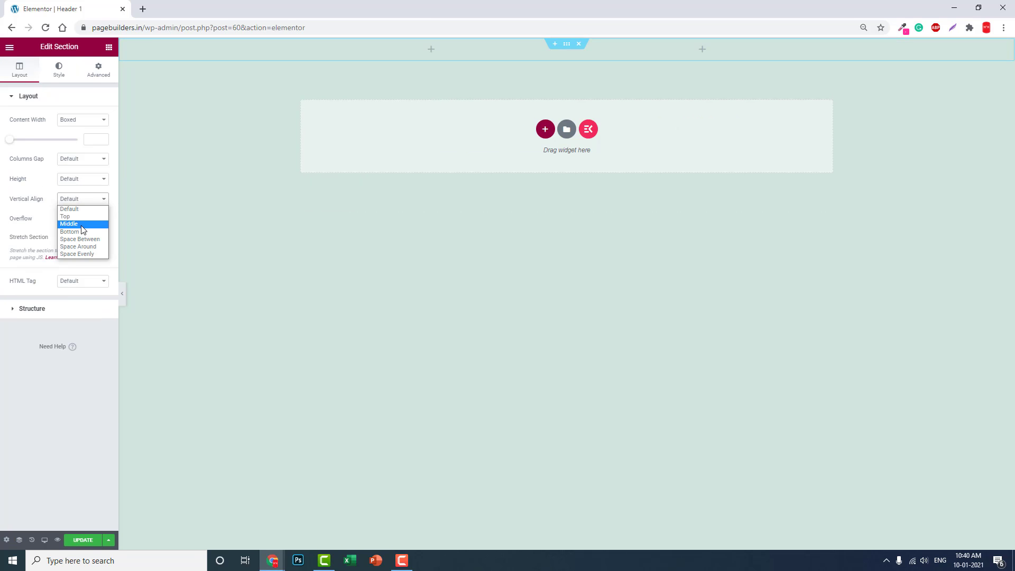
pyautogui.click(79, 221)
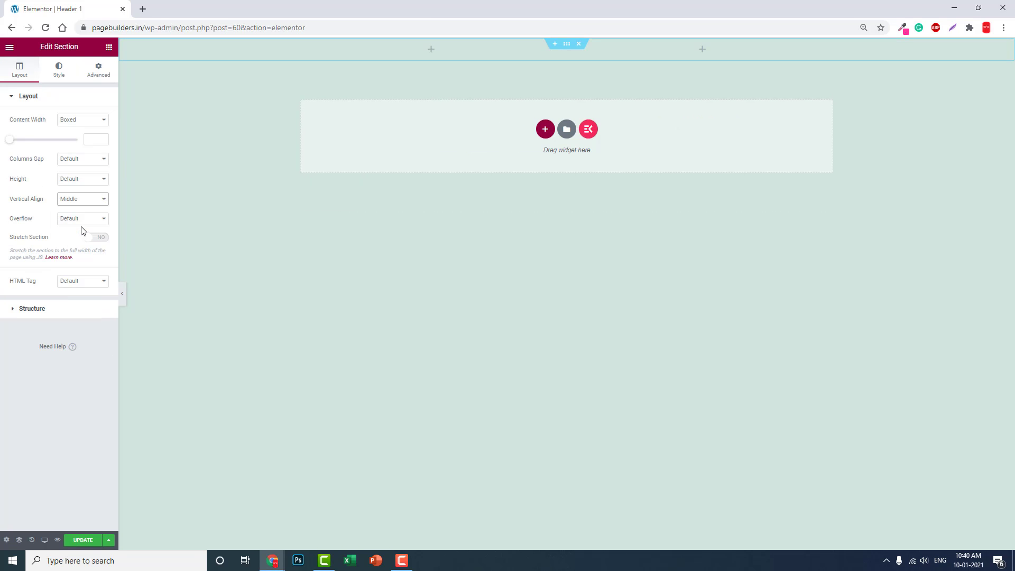
pyautogui.click(90, 159)
pyautogui.click(103, 77)
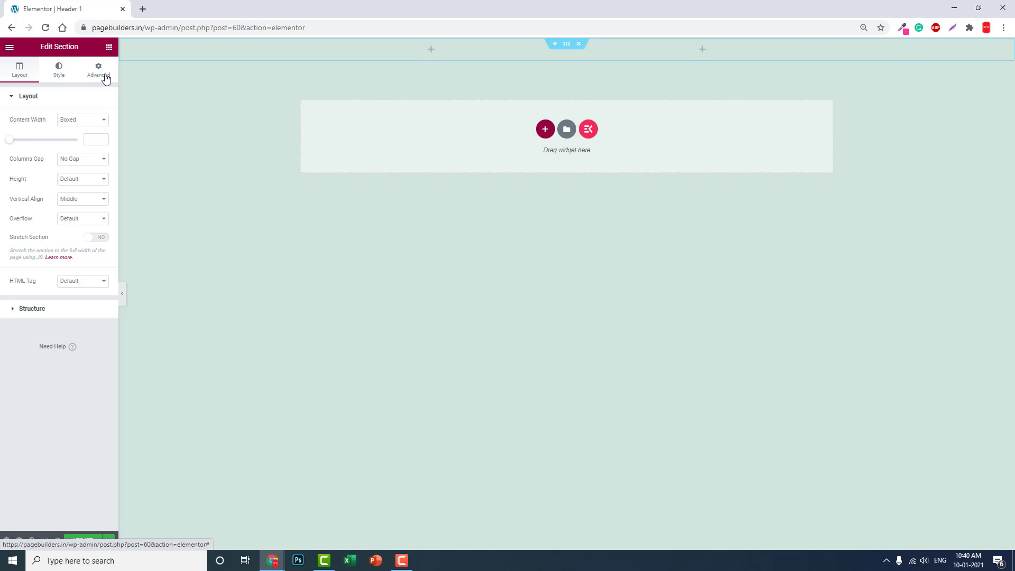
# Set the section's padding to 20 top and bottom, leaving the sides at 0.
pyautogui.click(100, 72)
pyautogui.click(96, 185)
pyautogui.click(21, 181)
pyautogui.write('50')
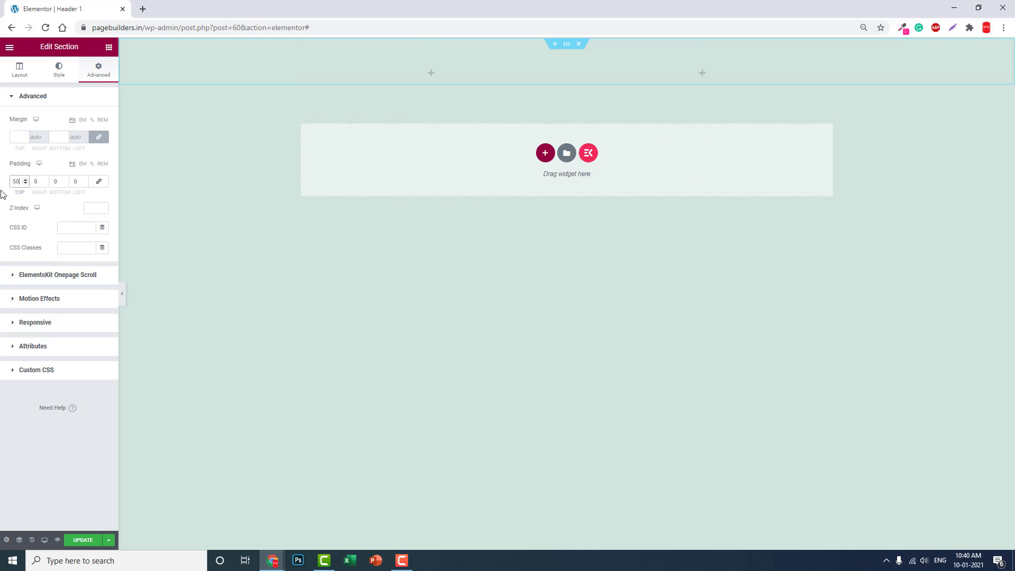
pyautogui.press('Tab')
pyautogui.press('Tab')
pyautogui.write('50')
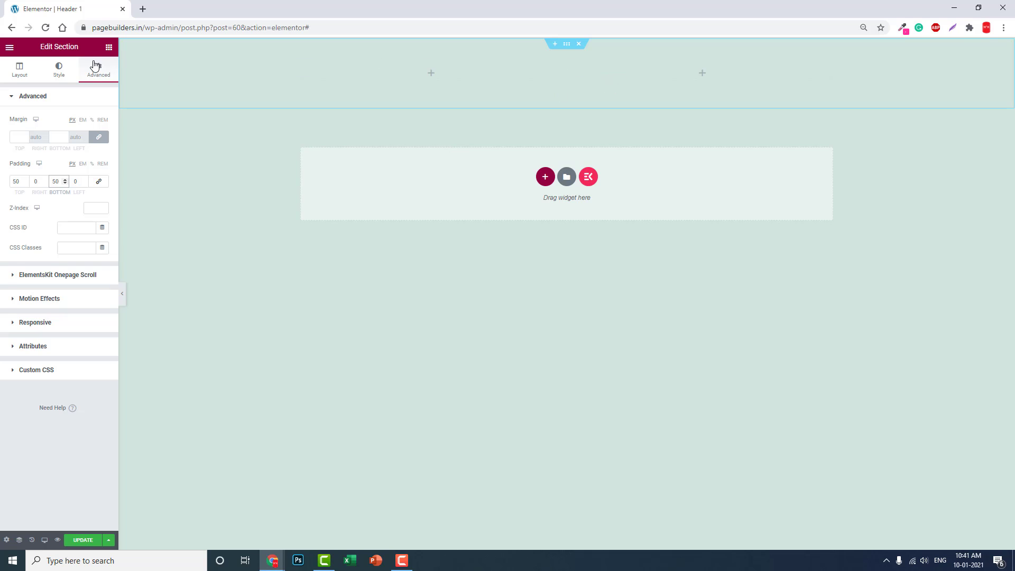
pyautogui.doubleClick(20, 179)
pyautogui.write('20')
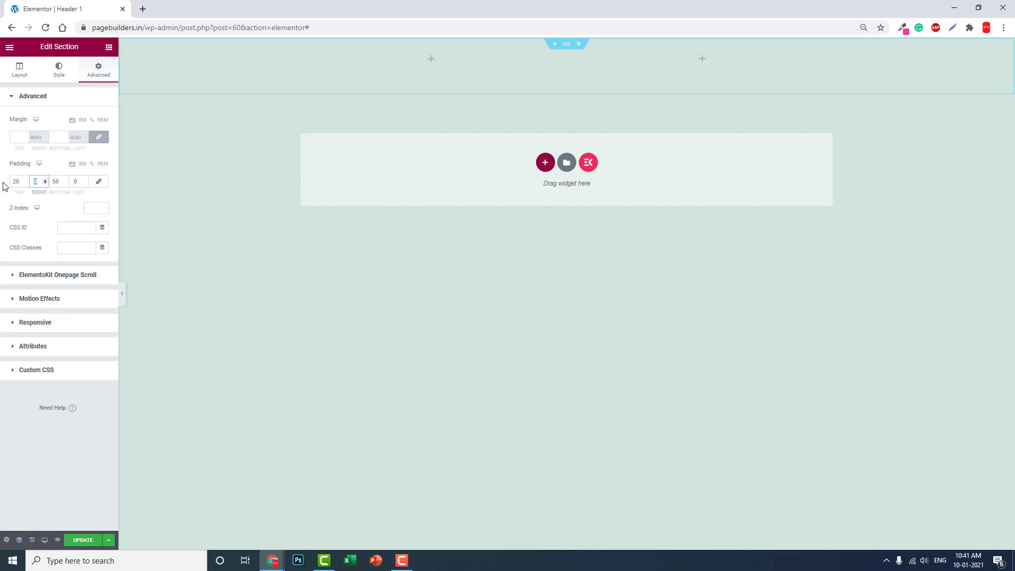
pyautogui.doubleClick(56, 181)
pyautogui.write('20')
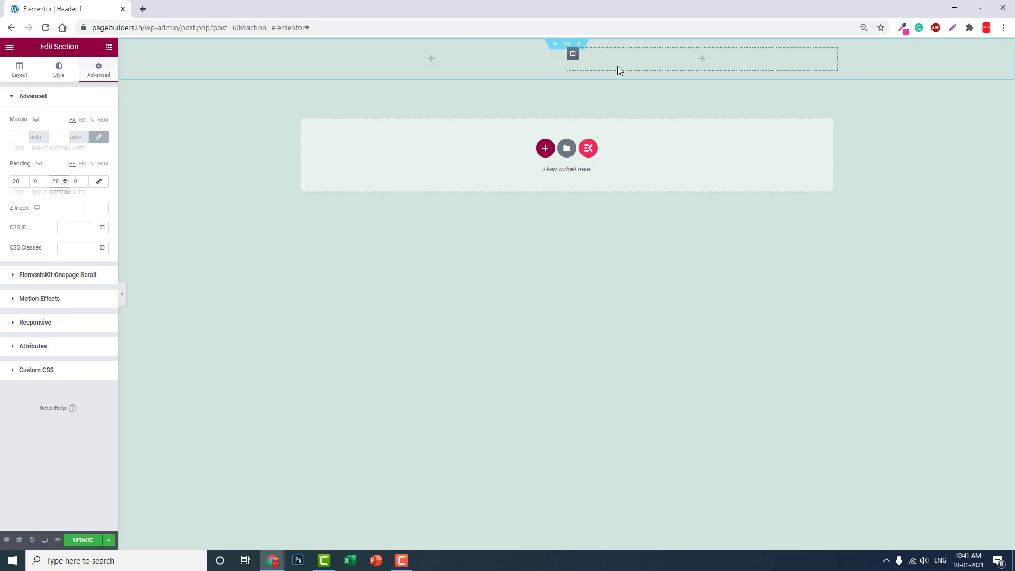
pyautogui.click(109, 47)
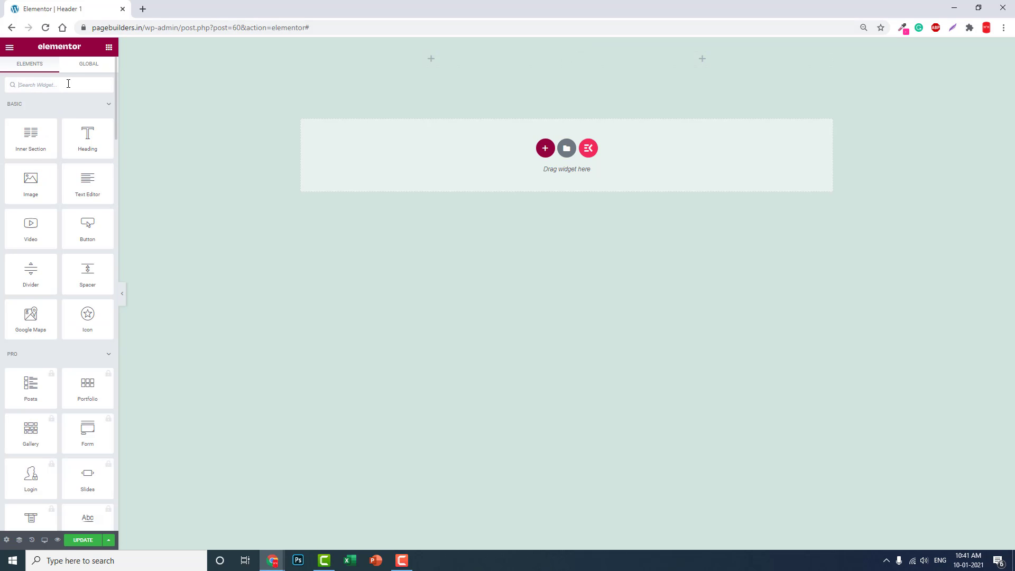
# Drop a Site Logo widget into the left column and give it the custom Sophie logo image.
pyautogui.write('logo')
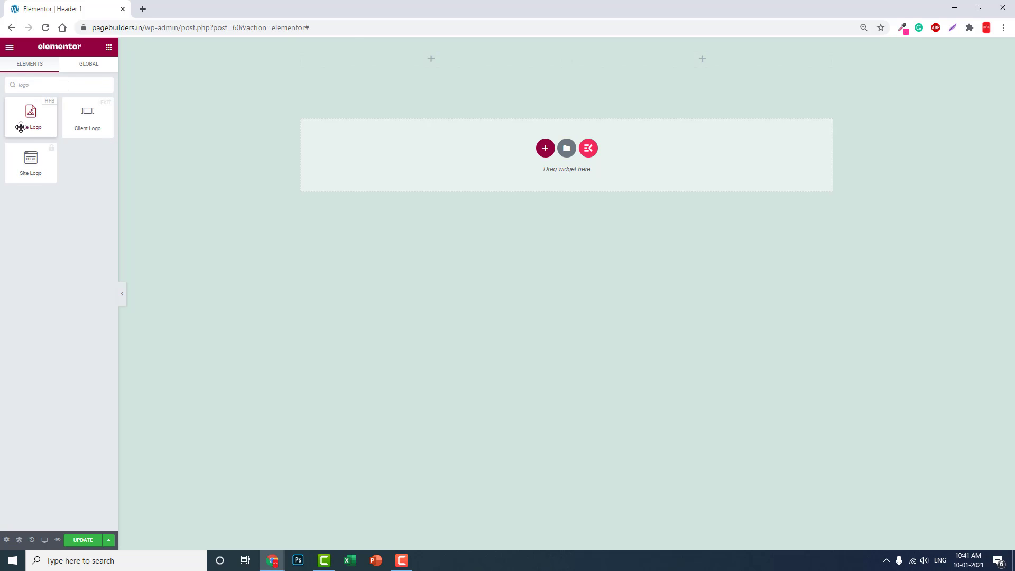
pyautogui.moveTo(22, 125); pyautogui.dragTo(426, 65)
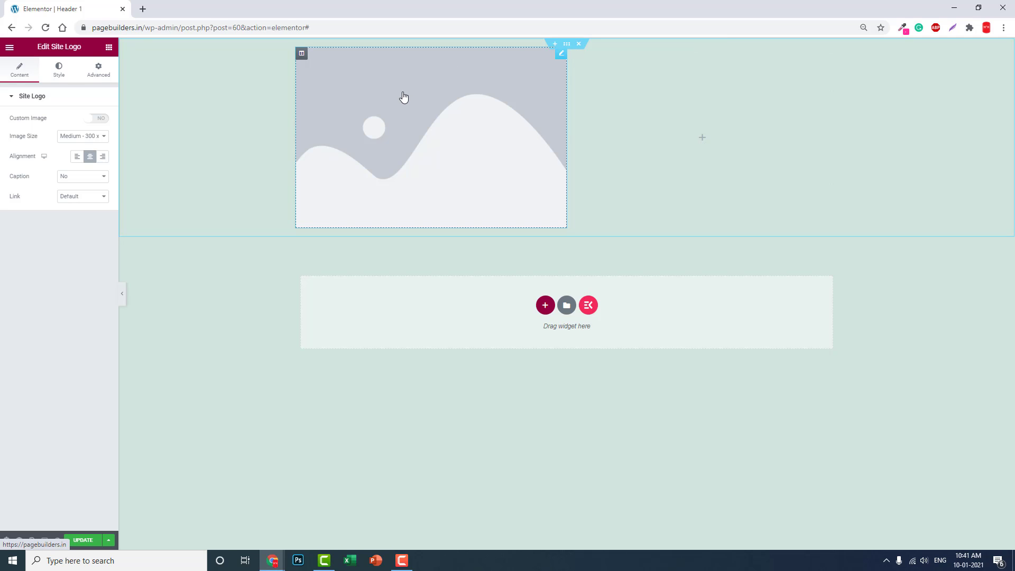
pyautogui.click(66, 97)
pyautogui.click(103, 119)
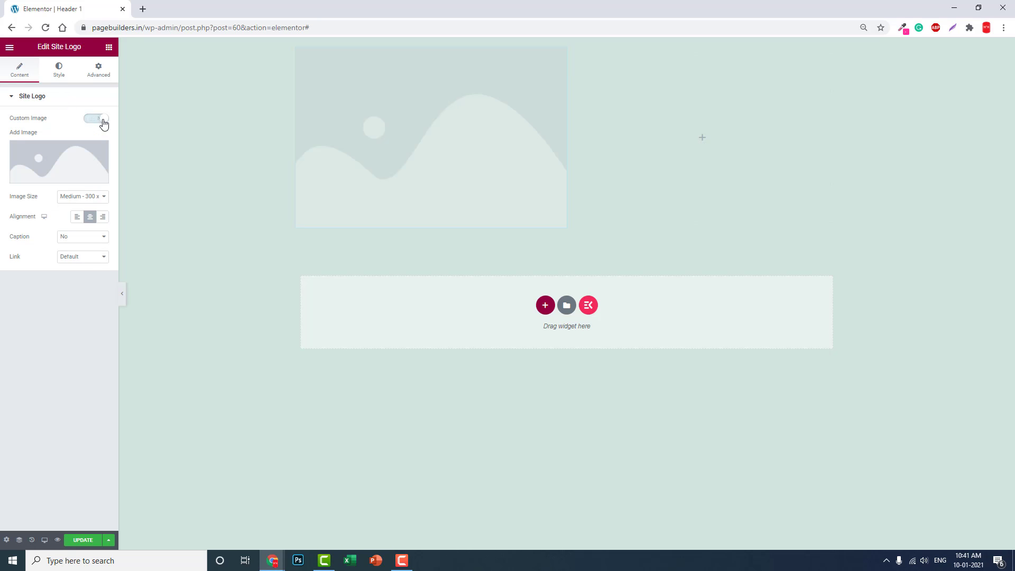
pyautogui.click(75, 153)
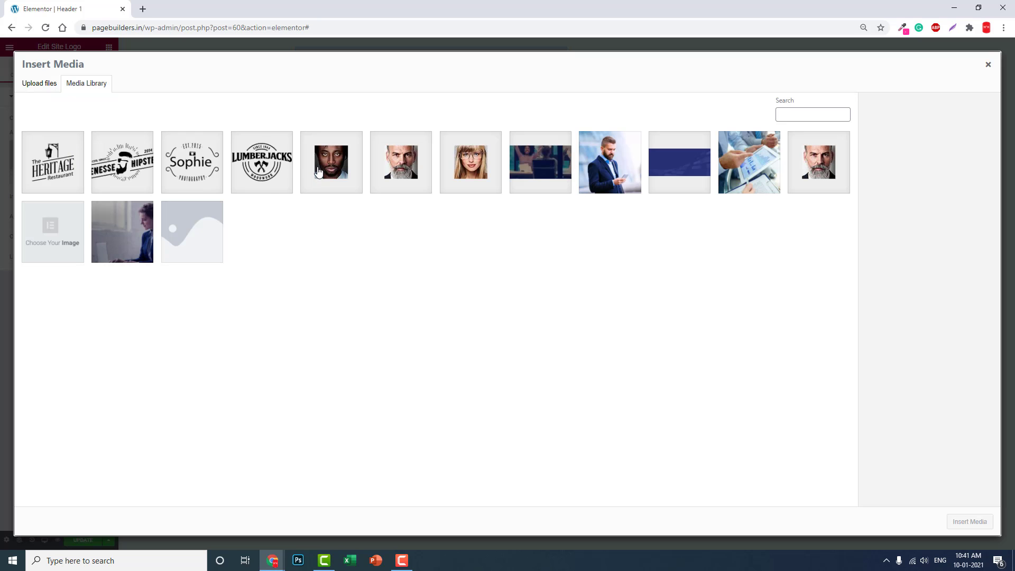
pyautogui.click(192, 163)
pyautogui.click(971, 522)
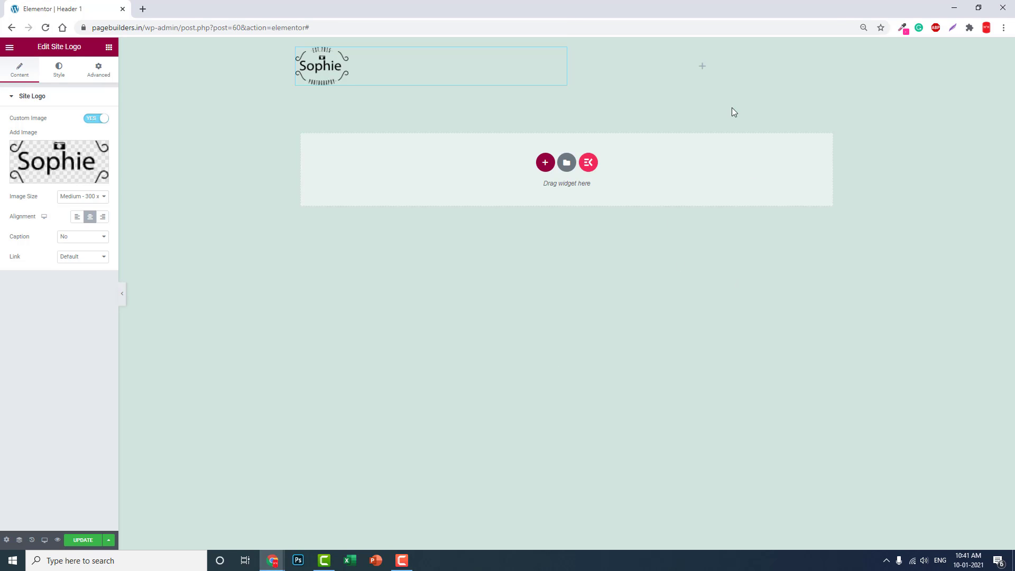
pyautogui.click(109, 47)
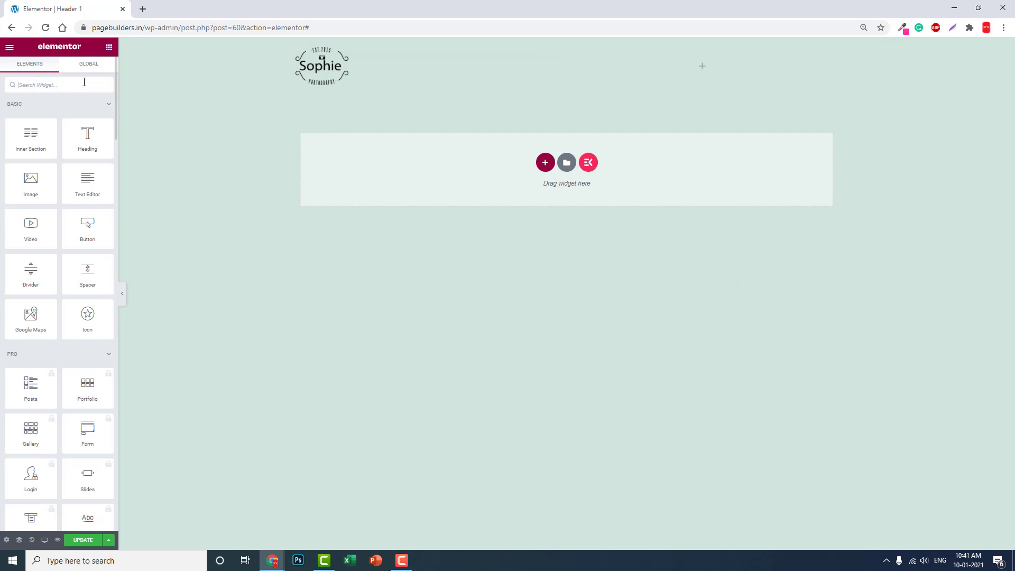
# Add a Full Screen Menu widget using Main Menu to the right column, toggle aligned right.
pyautogui.click(85, 84)
pyautogui.write('menu')
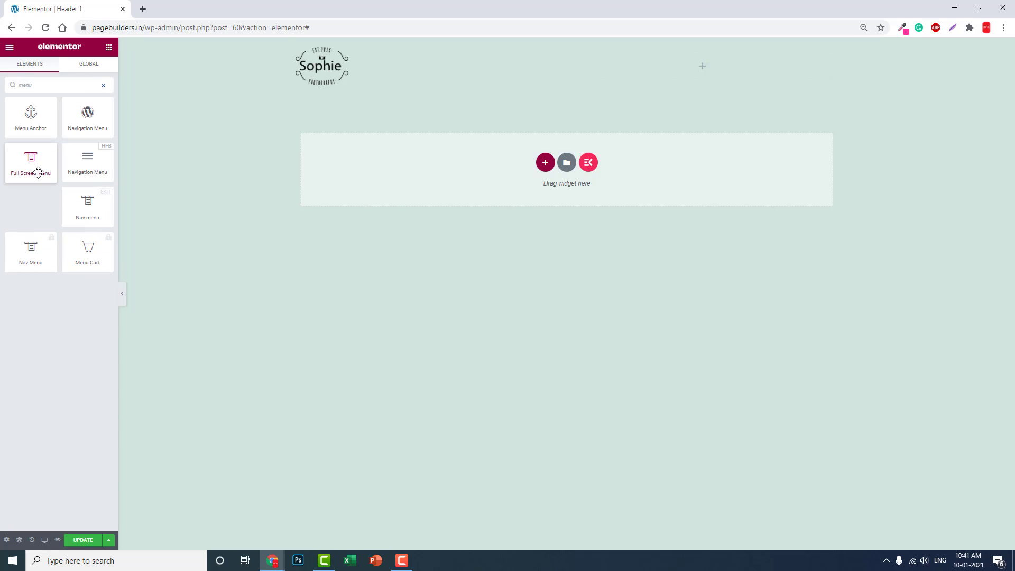
pyautogui.moveTo(39, 170); pyautogui.dragTo(750, 66)
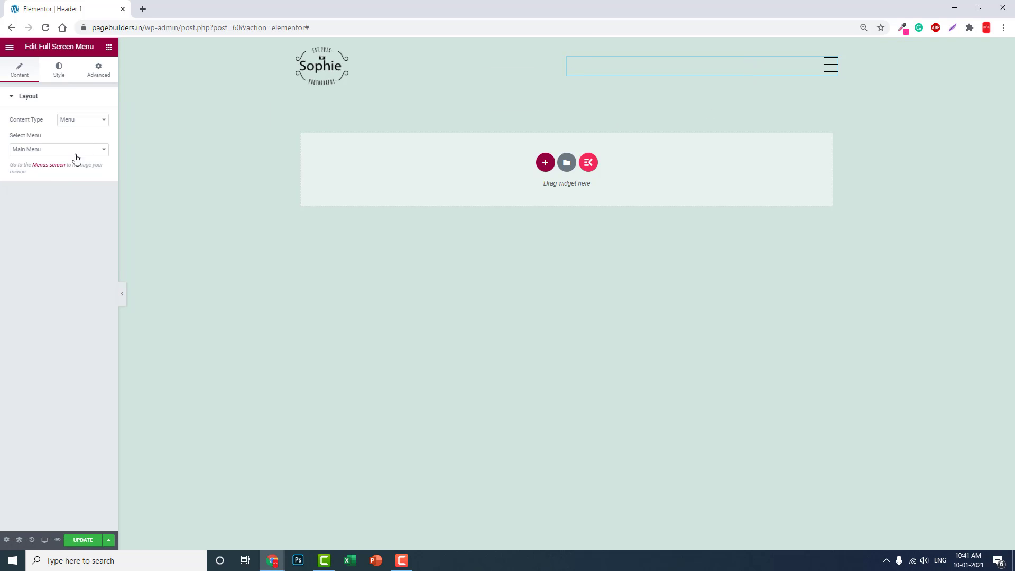
pyautogui.click(56, 77)
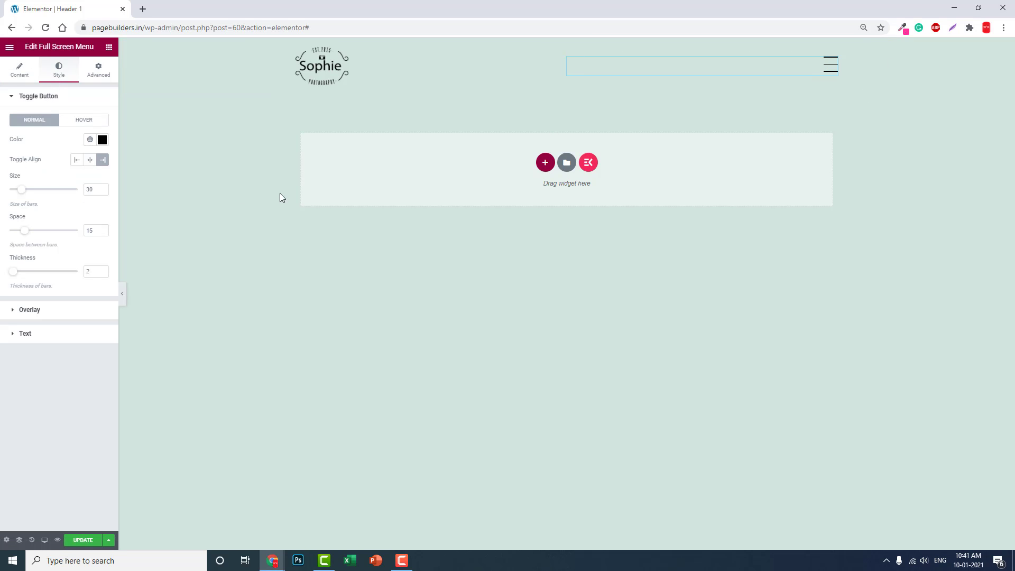
pyautogui.click(92, 162)
pyautogui.click(78, 161)
pyautogui.click(103, 160)
# Set the hamburger bar thickness to 3 and a red hover colour for the toggle.
pyautogui.click(102, 270)
pyautogui.click(102, 272)
pyautogui.click(96, 126)
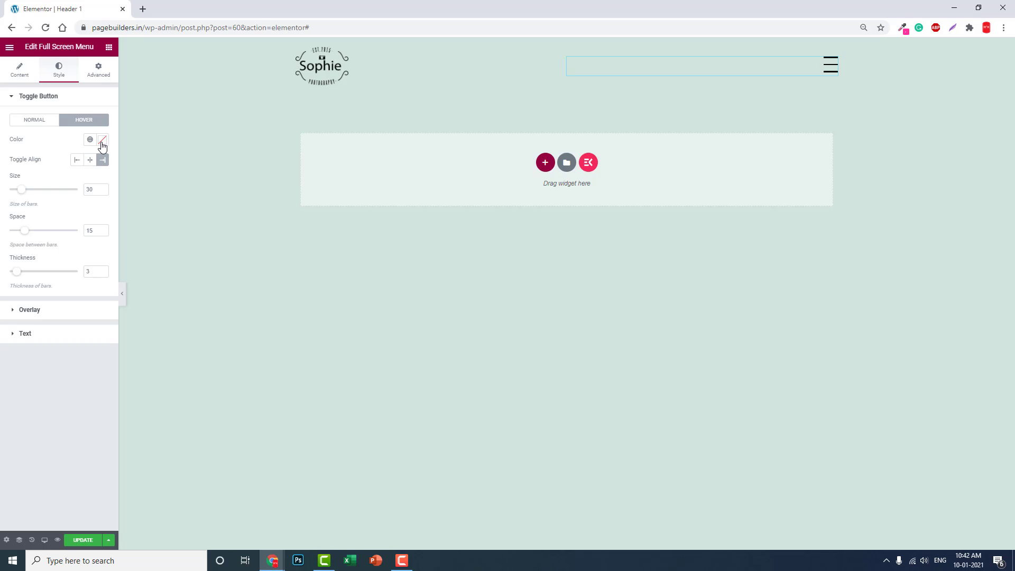
pyautogui.click(101, 142)
pyautogui.click(143, 180)
pyautogui.click(124, 174)
pyautogui.click(72, 140)
# Give the menu overlay a classic near-black background with no image.
pyautogui.click(45, 311)
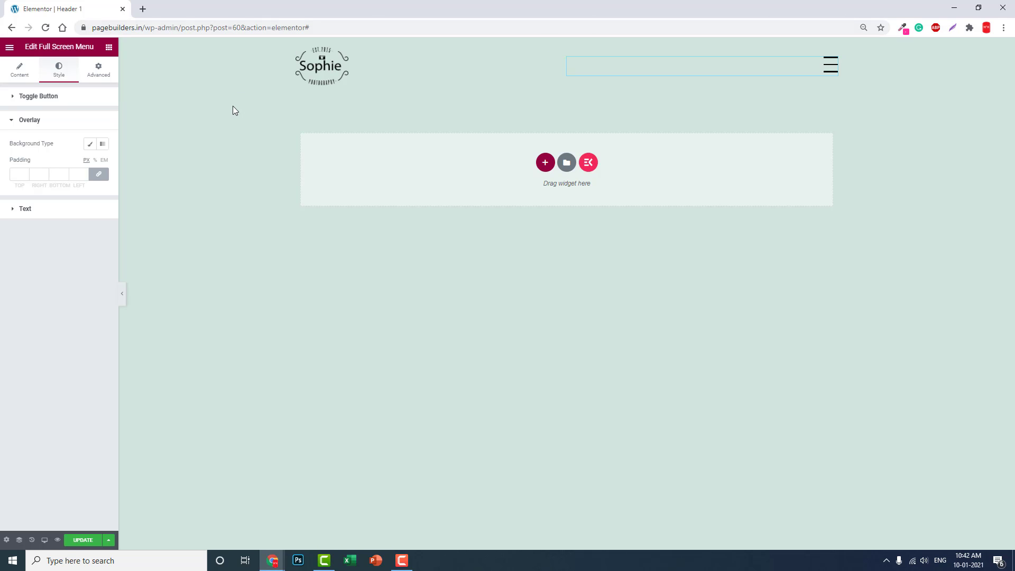
pyautogui.click(90, 144)
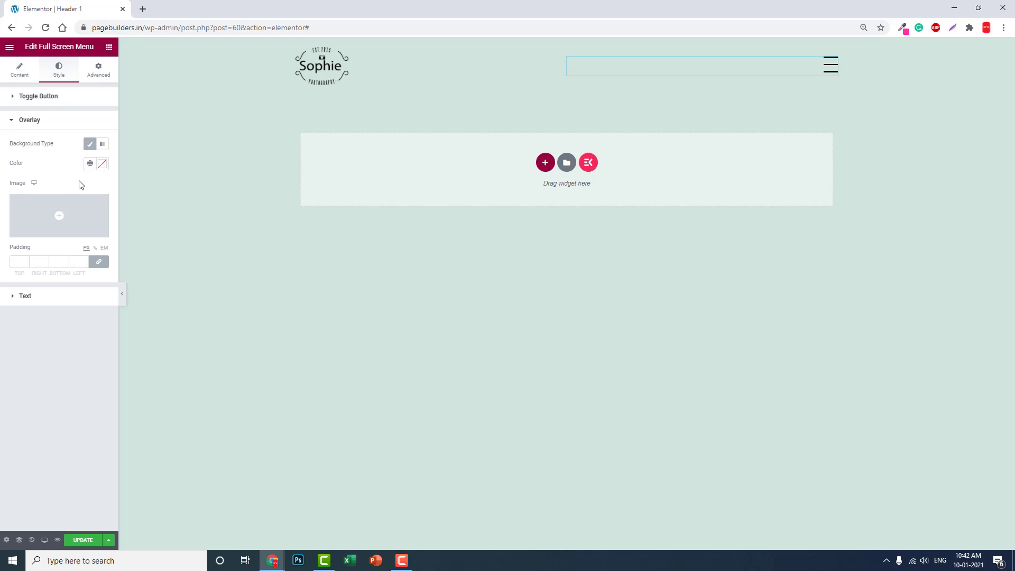
pyautogui.moveTo(85, 212)
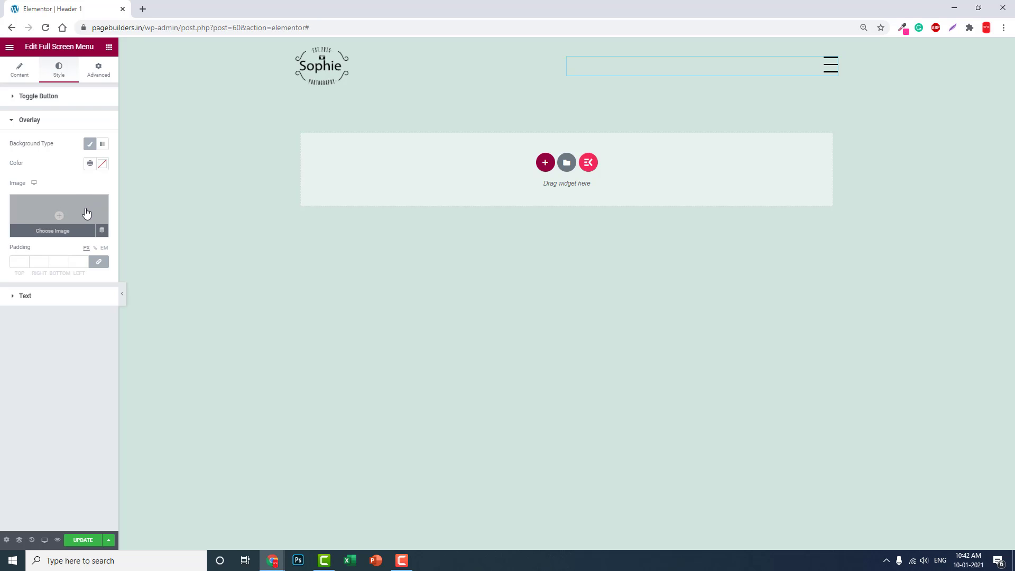
pyautogui.click(87, 213)
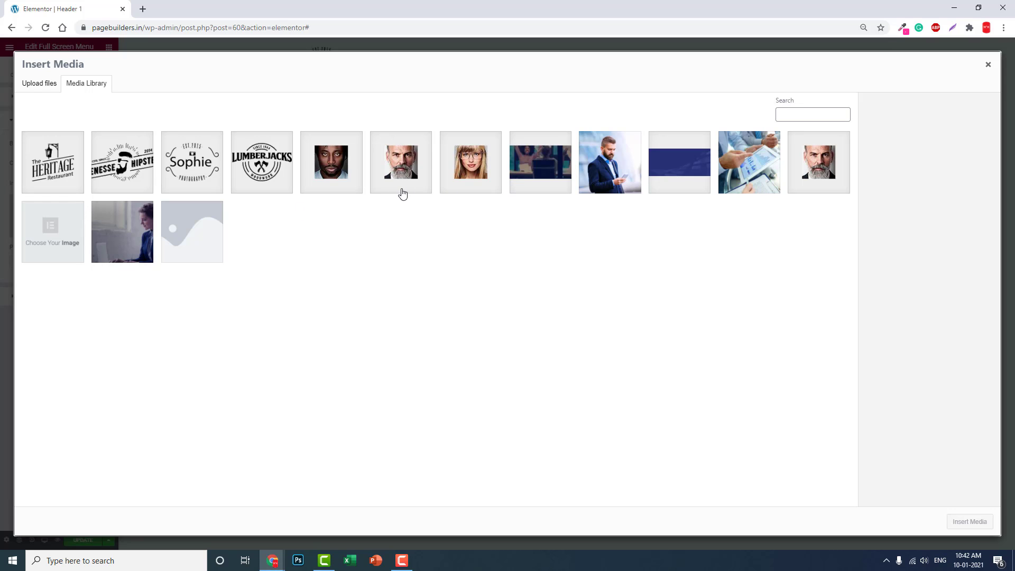
pyautogui.click(989, 64)
pyautogui.click(102, 163)
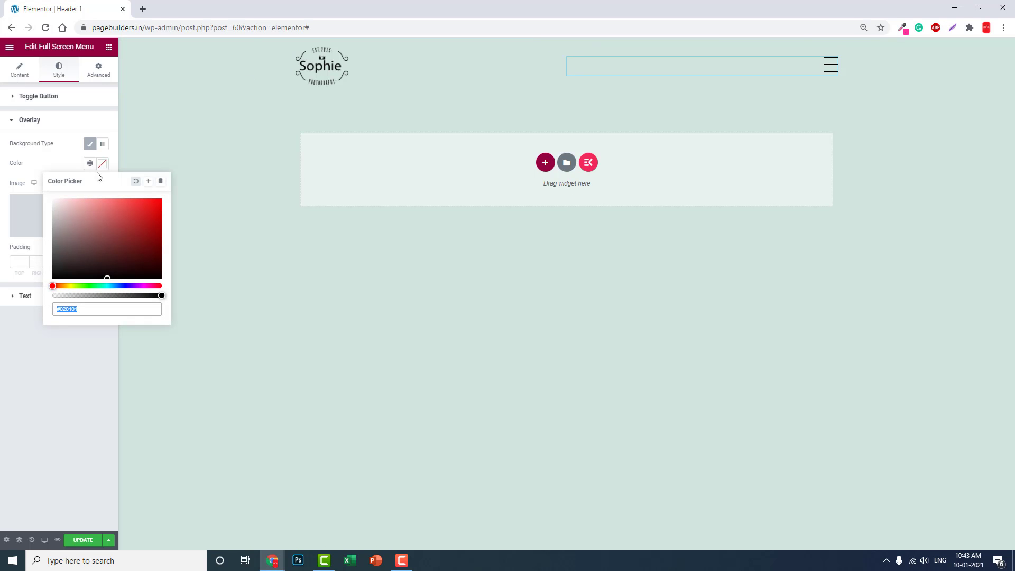
pyautogui.click(58, 271)
# Preview the open menu and set the link text colour to white #FFFFFF.
pyautogui.click(62, 351)
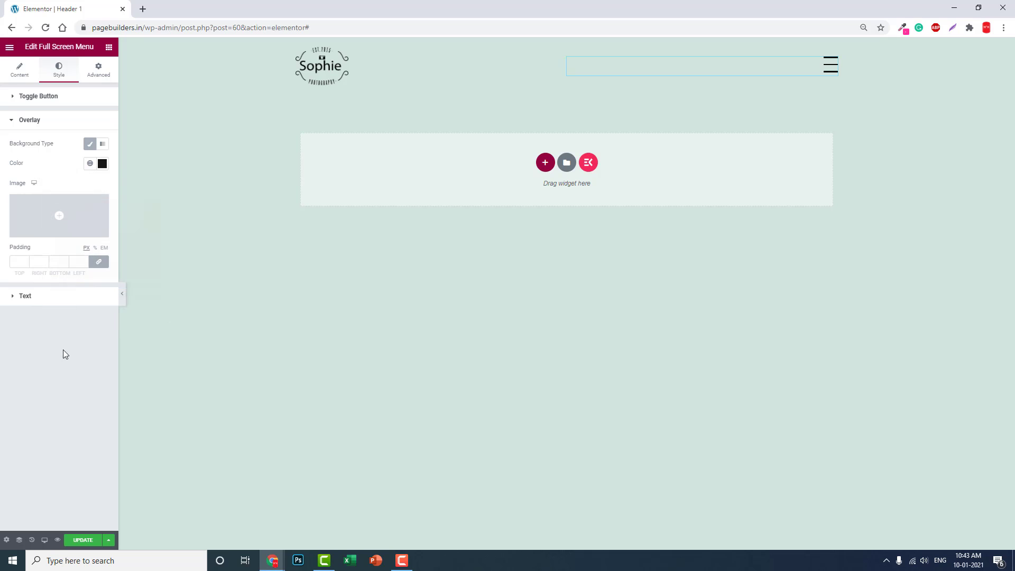
pyautogui.click(830, 68)
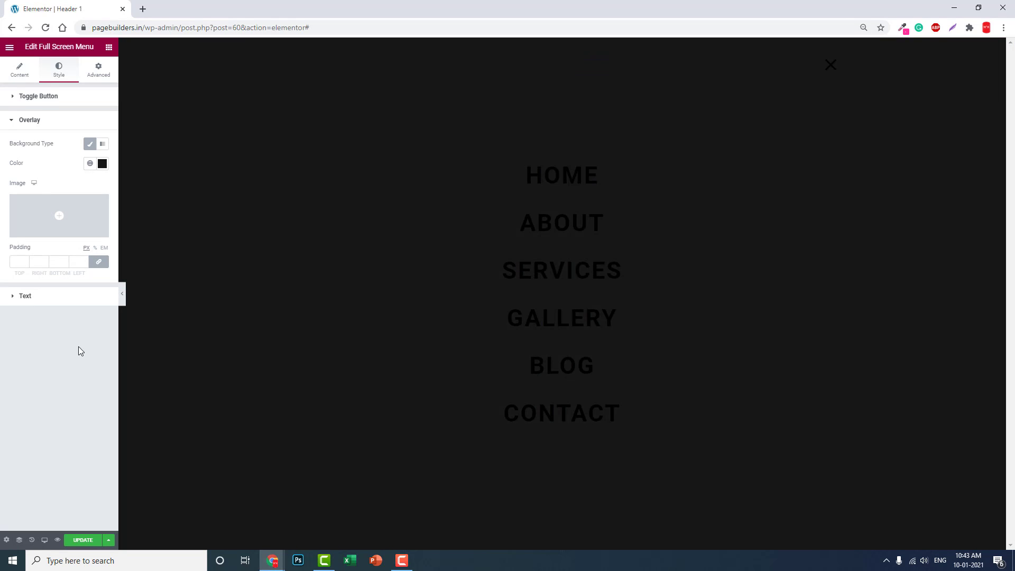
pyautogui.click(60, 292)
pyautogui.click(102, 187)
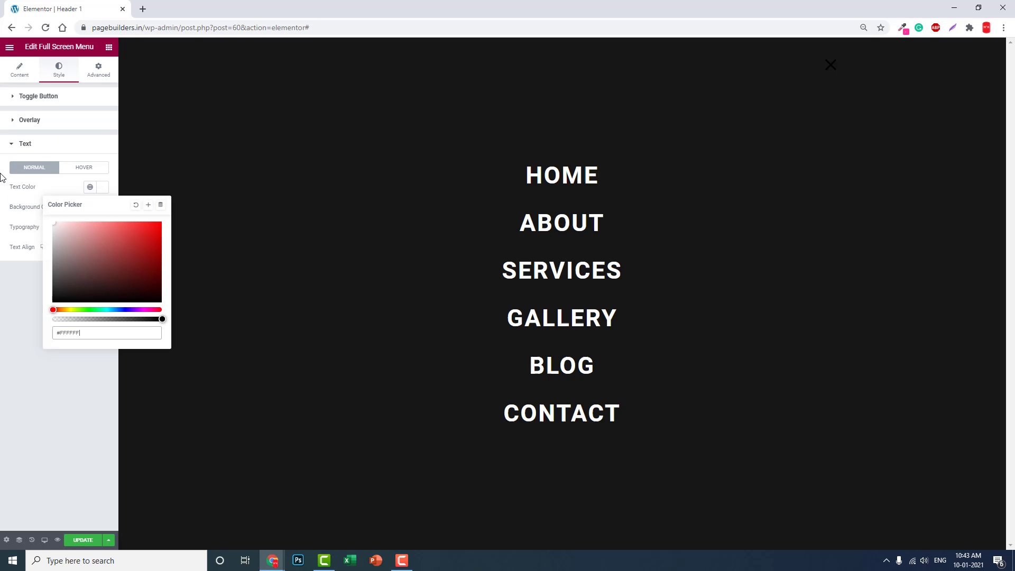
pyautogui.click(646, 294)
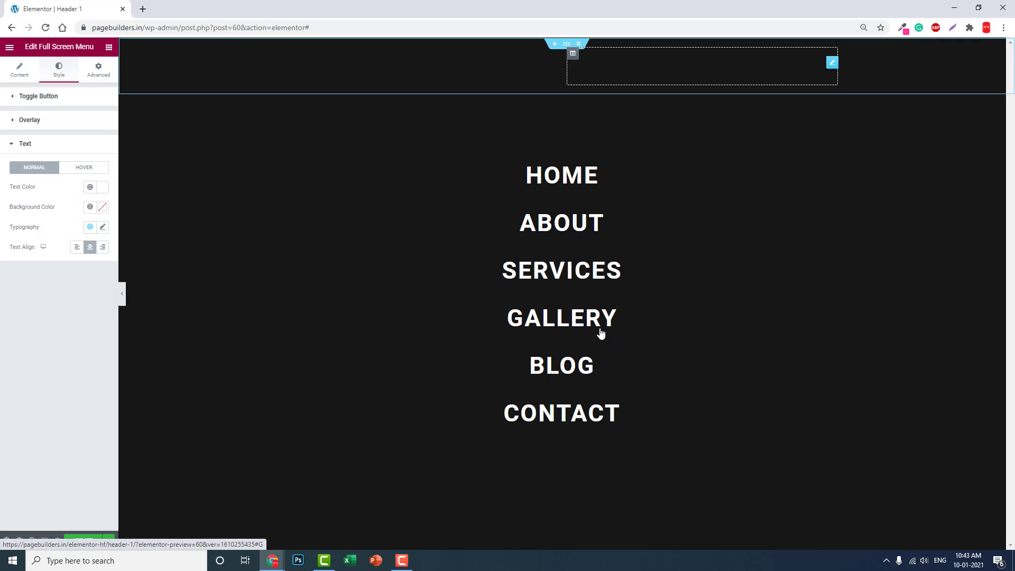
# Make the overlay colour translucent dark grey #1716169C and save Header 1.
pyautogui.click(47, 124)
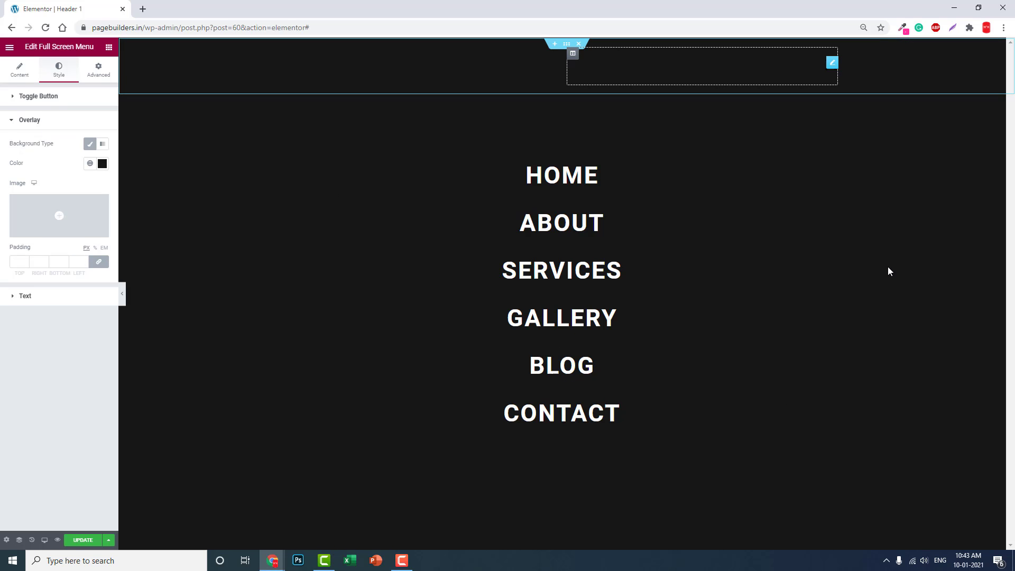
pyautogui.click(102, 164)
pyautogui.moveTo(160, 295); pyautogui.dragTo(120, 294)
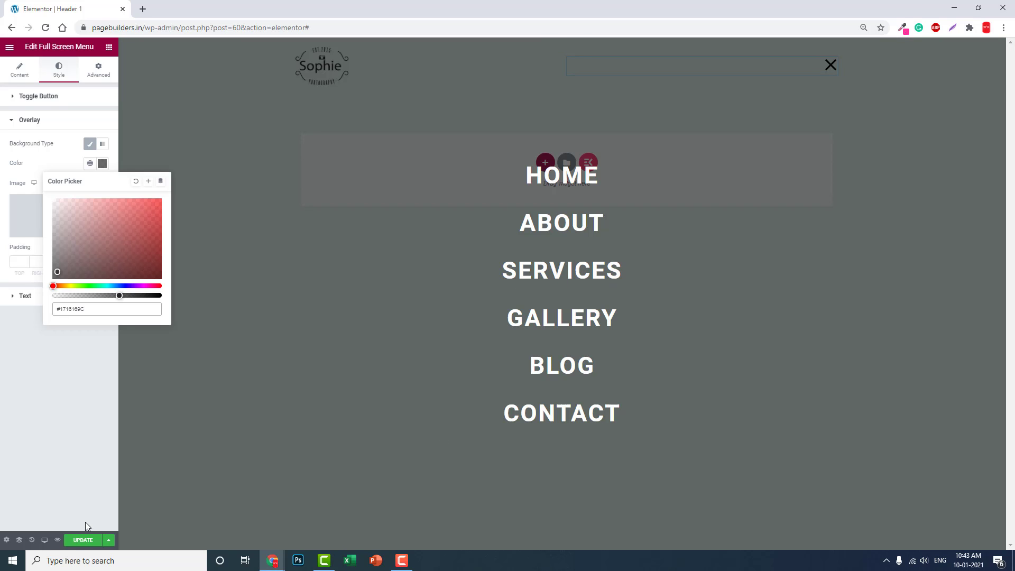
pyautogui.click(75, 540)
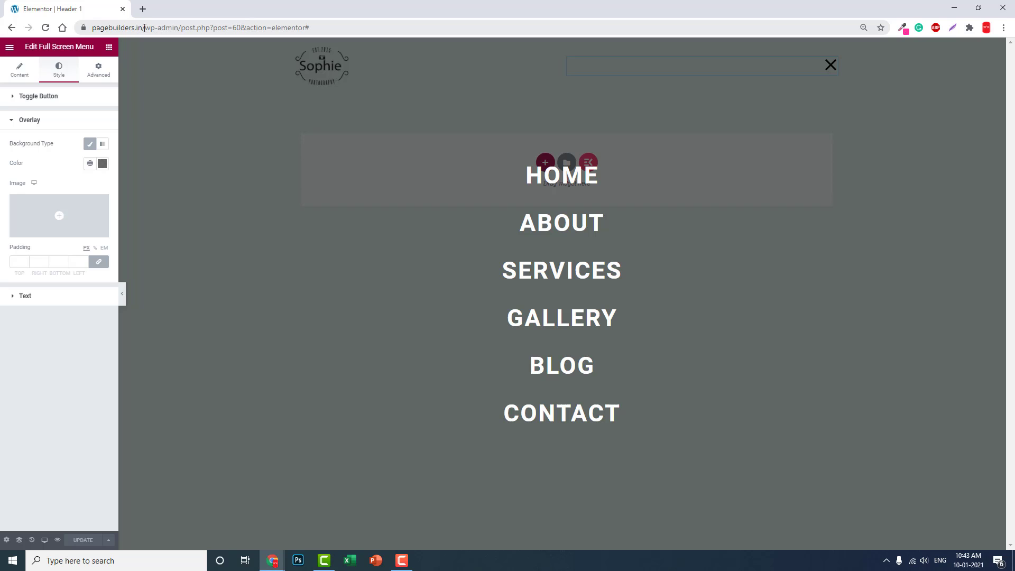
# Open the live homepage in a new tab via View Page to test the full-screen menu.
pyautogui.click(10, 46)
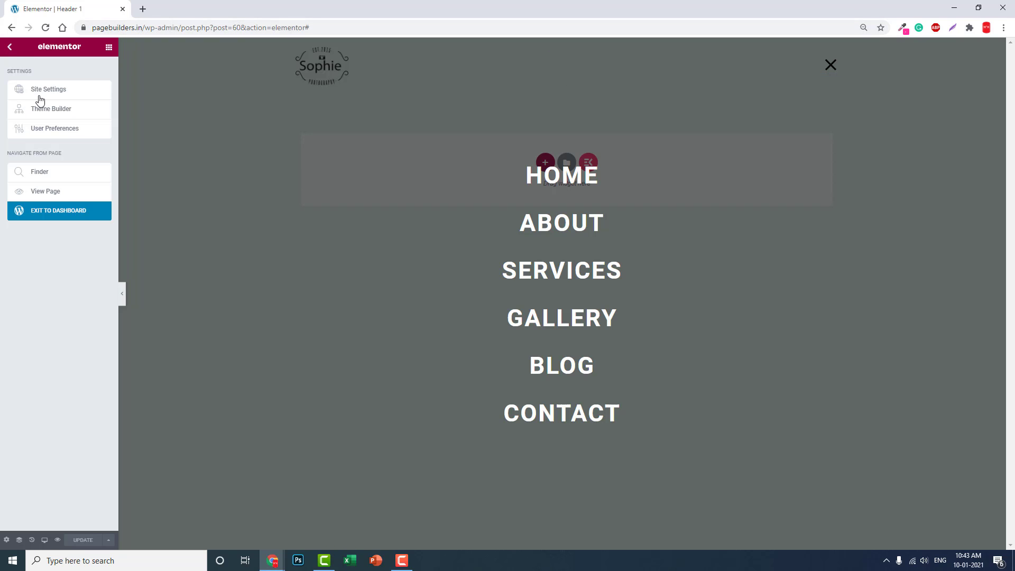
pyautogui.click(54, 192)
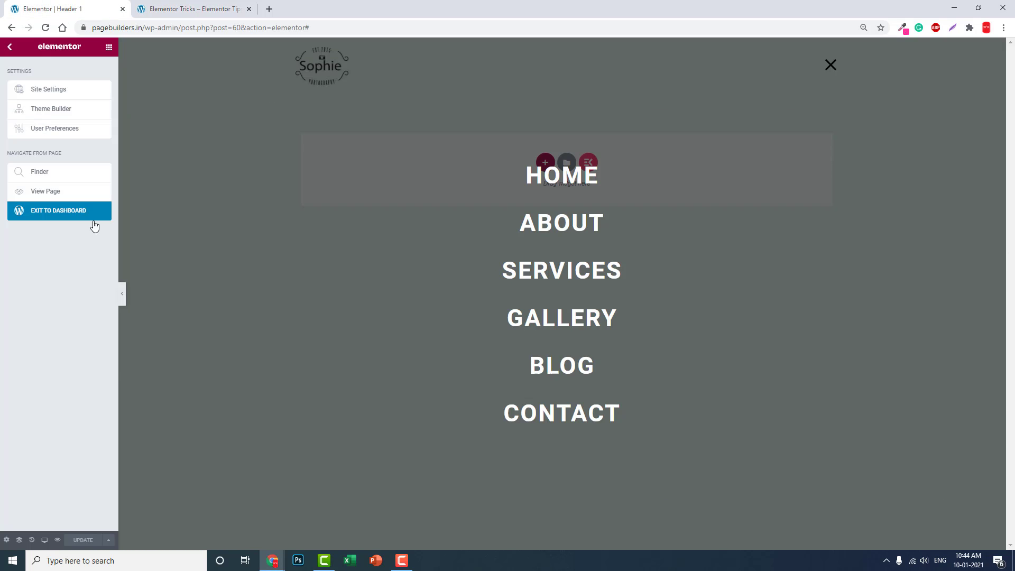
# Back in the header editor, set the full-screen menu link font weight to 400.
pyautogui.click(53, 8)
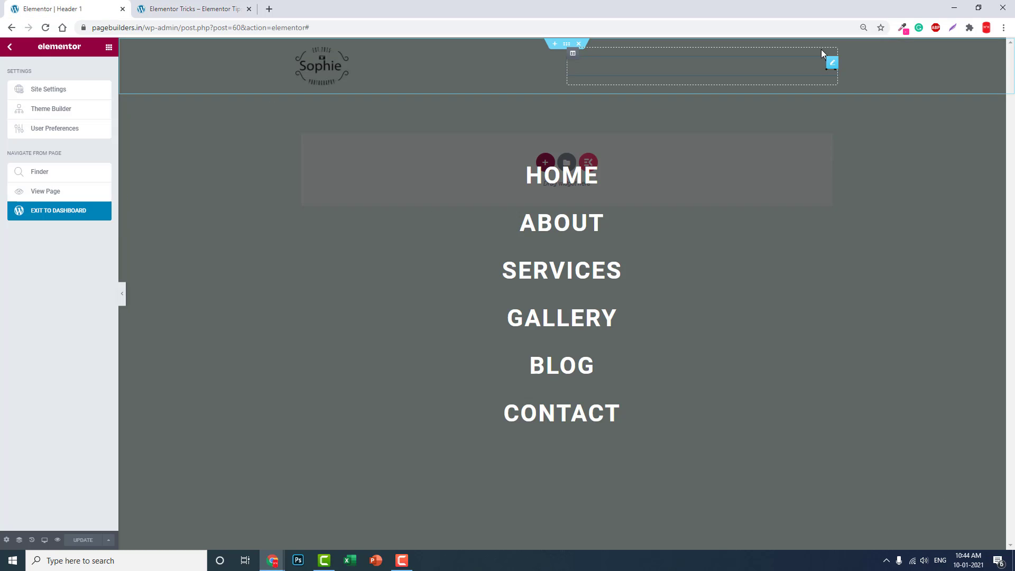
pyautogui.click(782, 68)
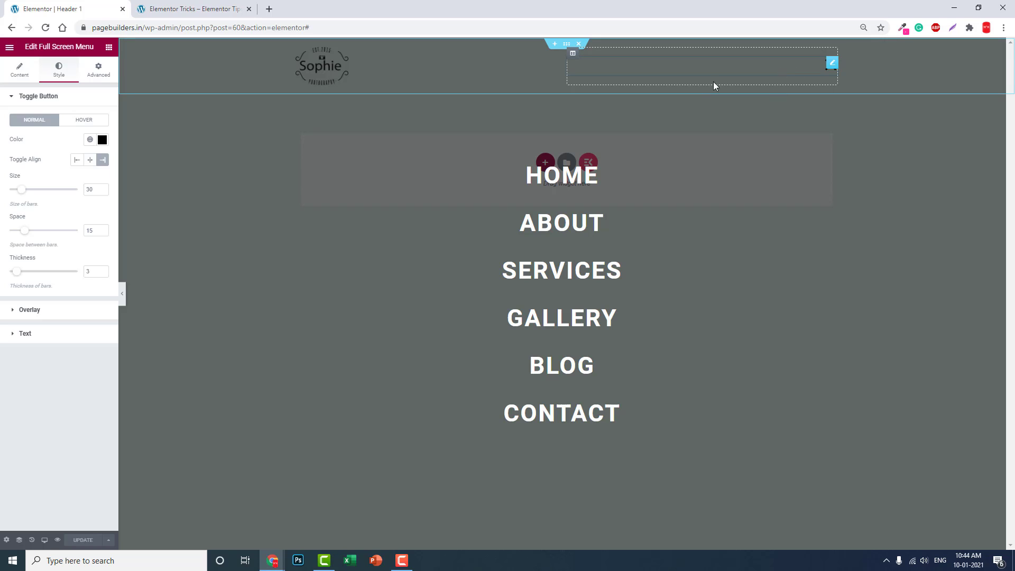
pyautogui.click(43, 334)
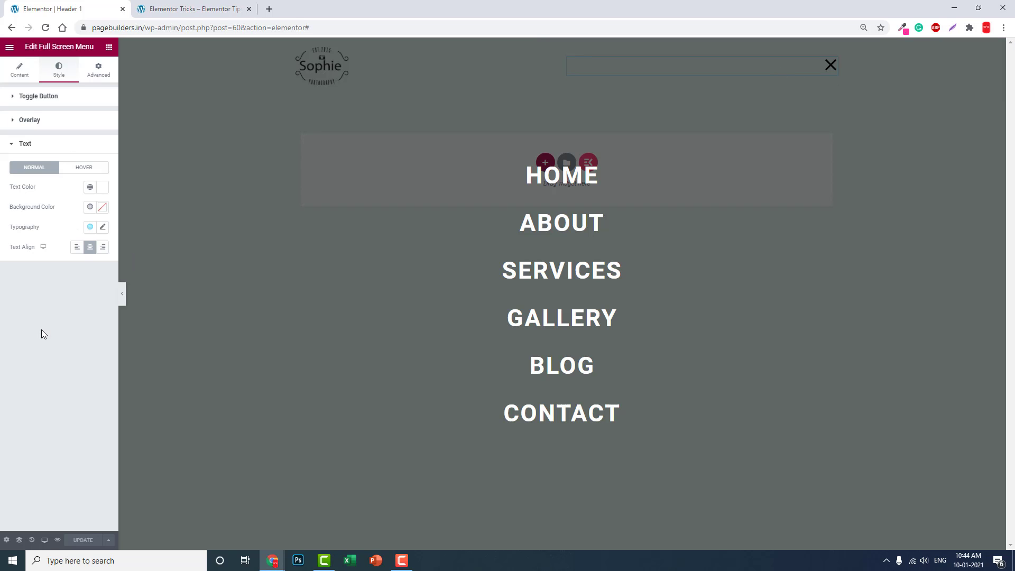
pyautogui.click(61, 103)
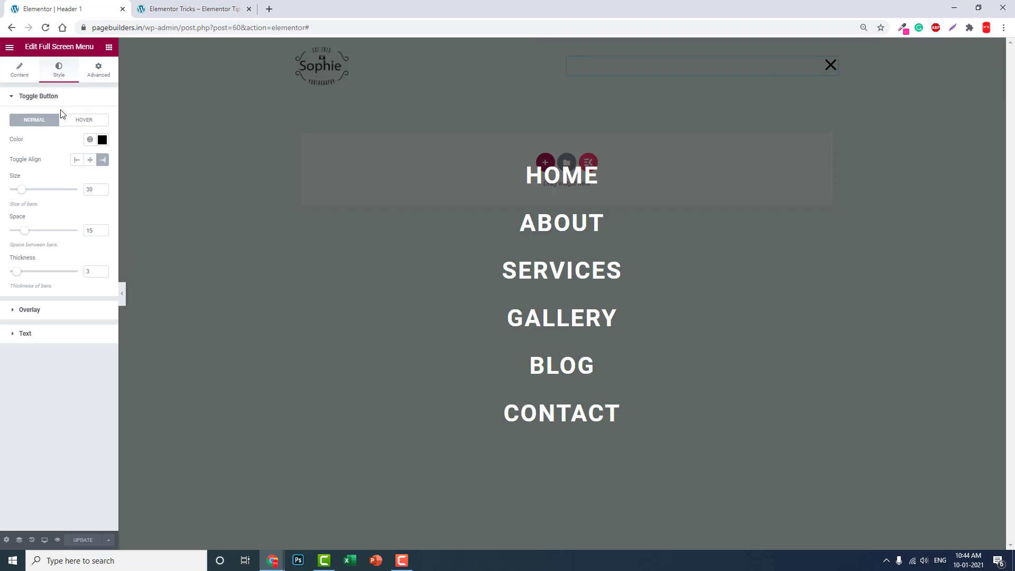
pyautogui.click(46, 334)
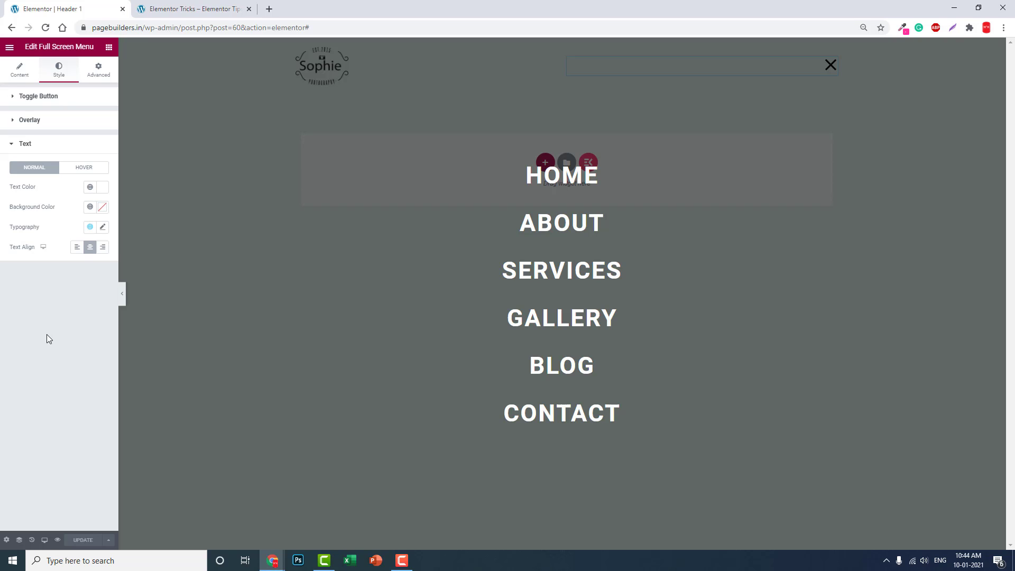
pyautogui.click(104, 228)
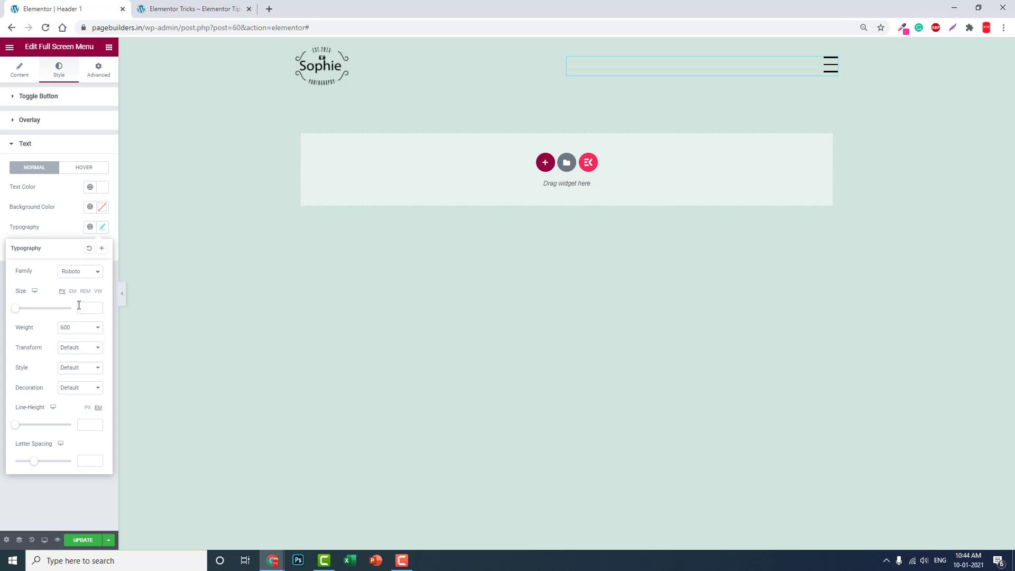
pyautogui.click(77, 330)
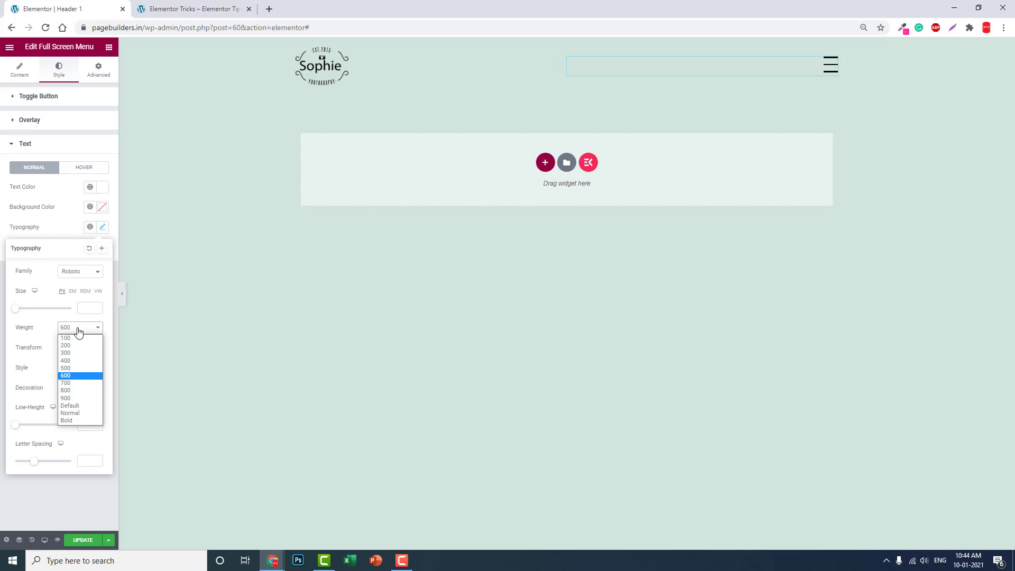
pyautogui.click(74, 361)
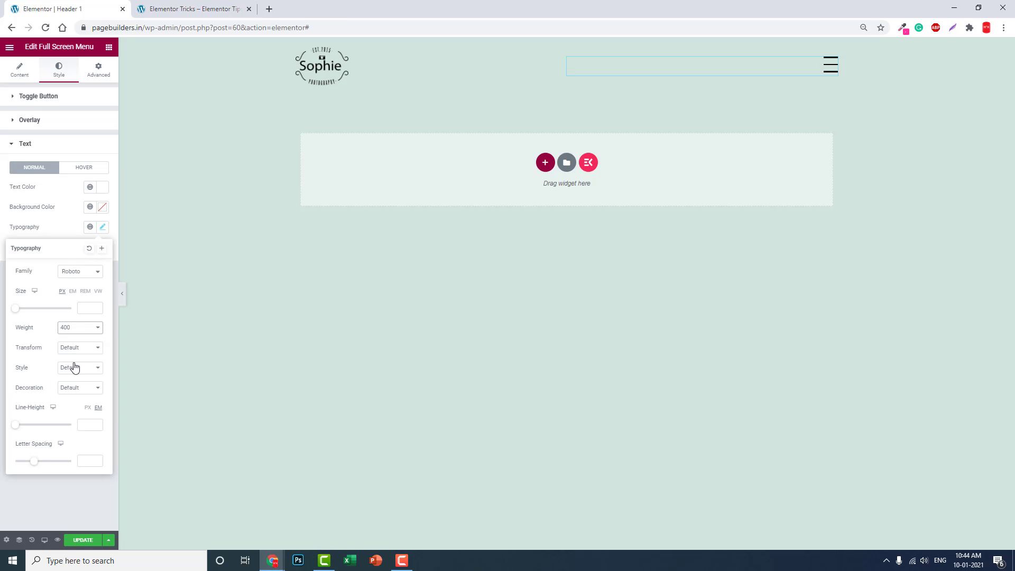
# Make the menu links italic and raise their line height to spread them apart.
pyautogui.click(823, 74)
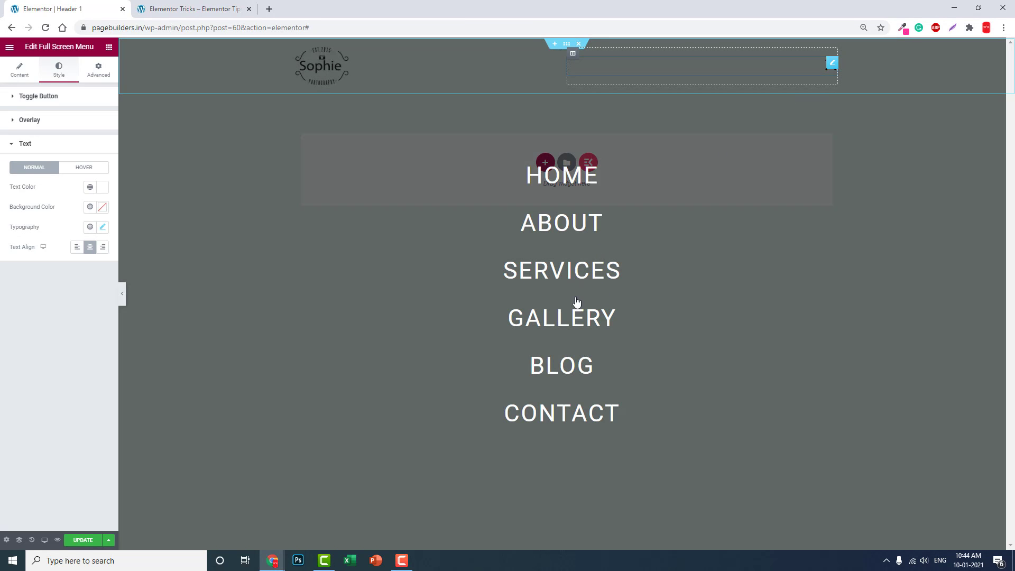
pyautogui.click(102, 227)
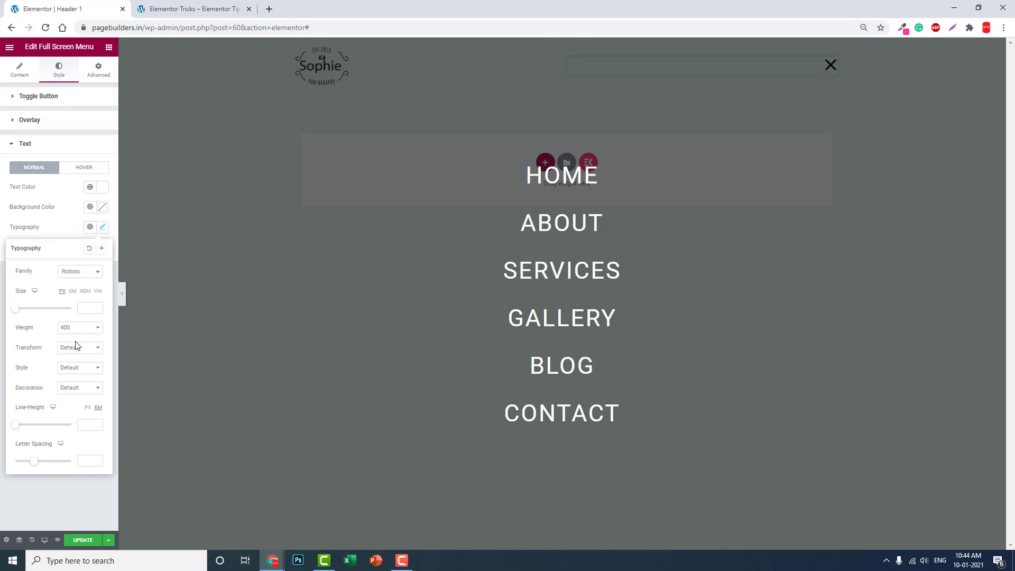
pyautogui.click(79, 368)
pyautogui.click(74, 390)
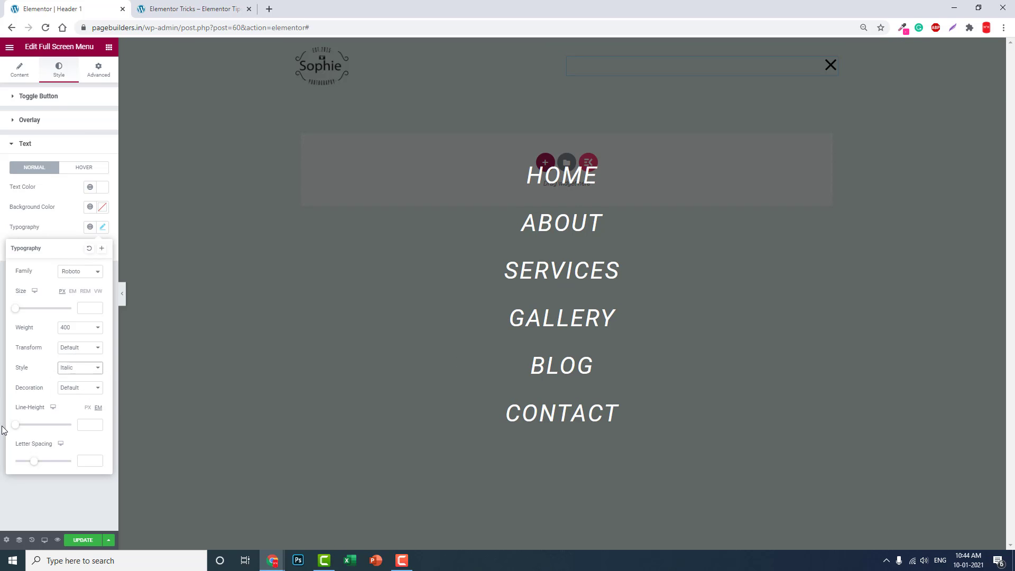
pyautogui.moveTo(15, 425); pyautogui.dragTo(33, 435)
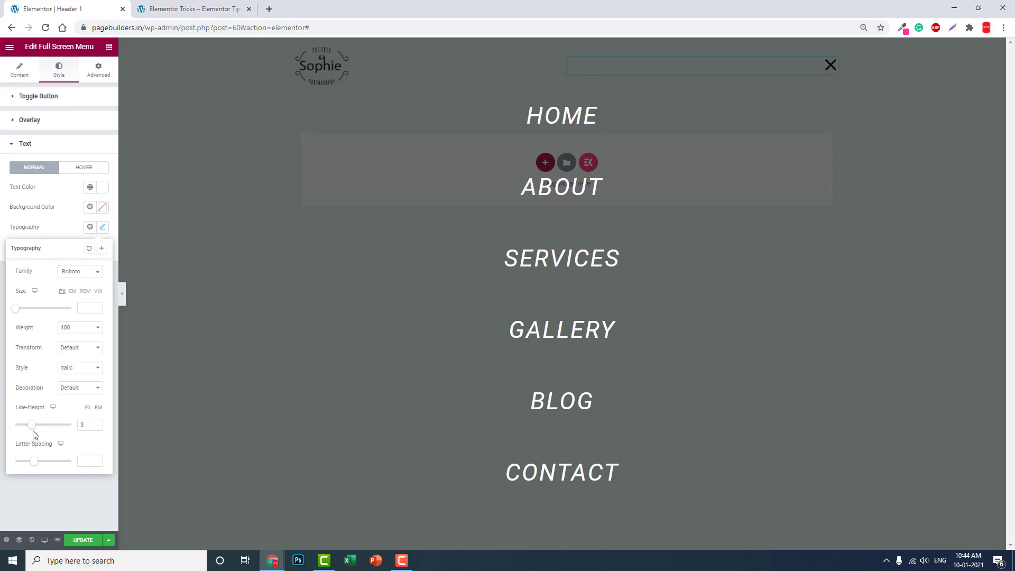
# Set the menu links in Bad Script, update the header, and left-align the links.
pyautogui.click(75, 277)
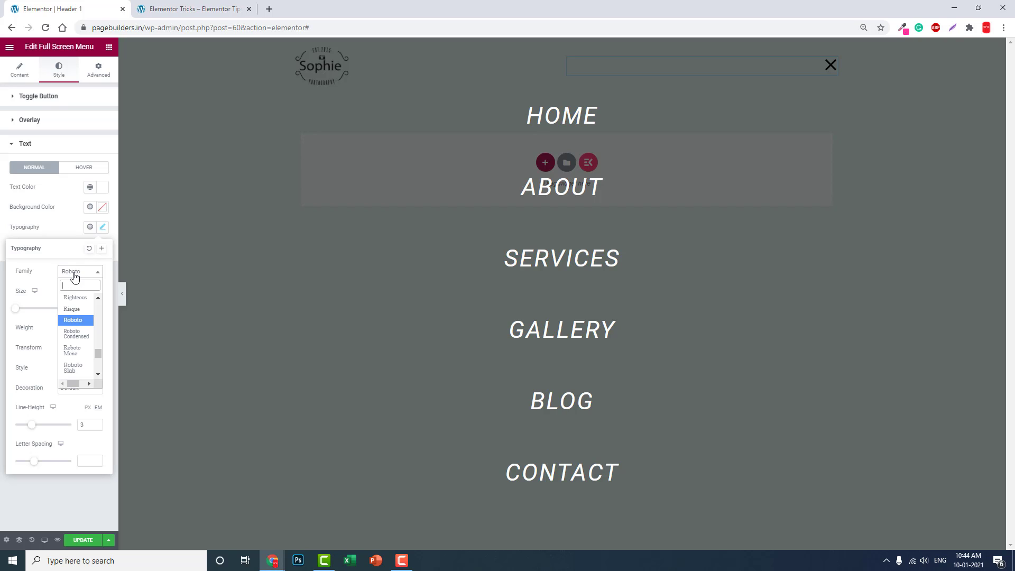
pyautogui.write('scrip')
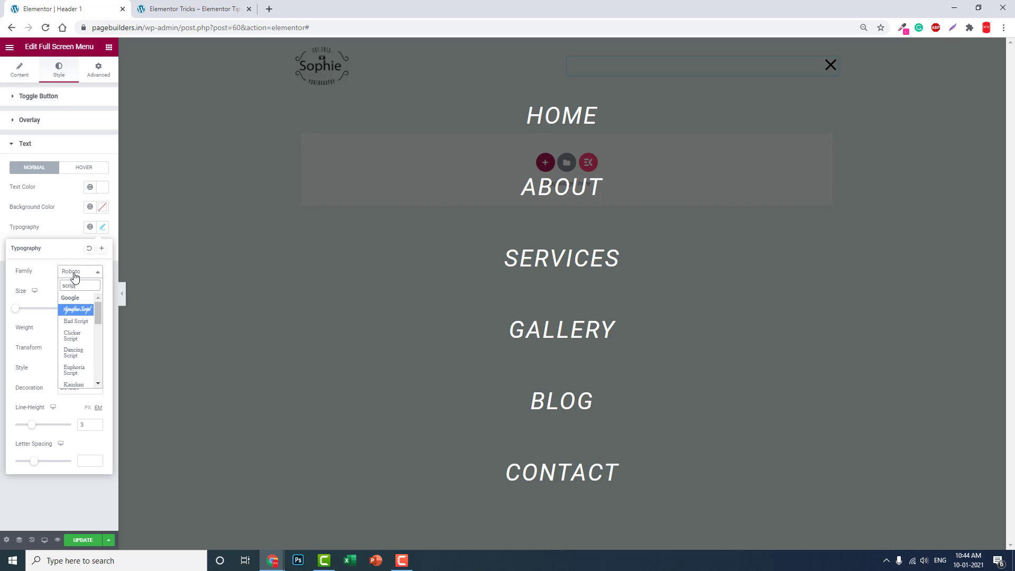
pyautogui.click(75, 321)
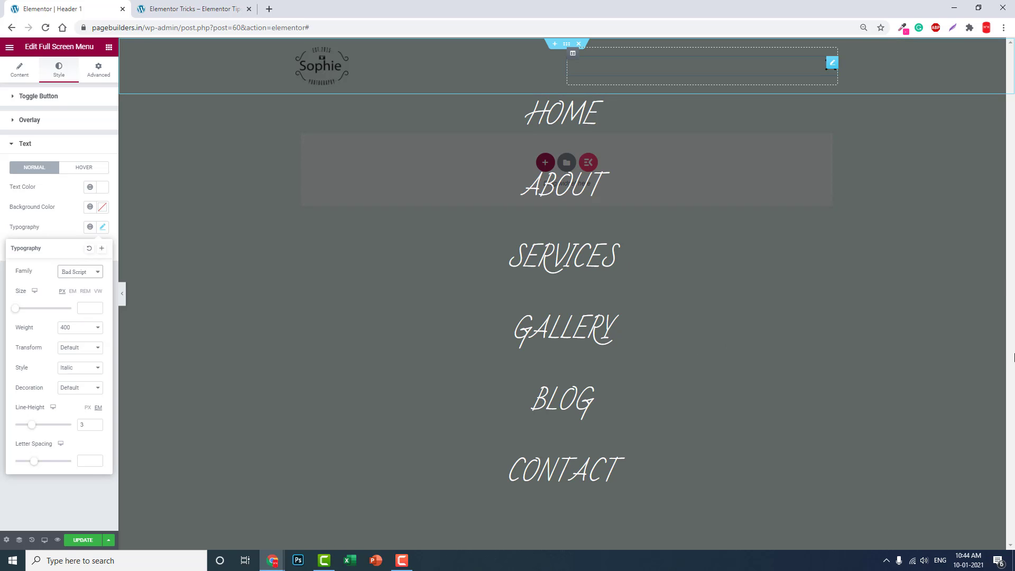
pyautogui.click(83, 540)
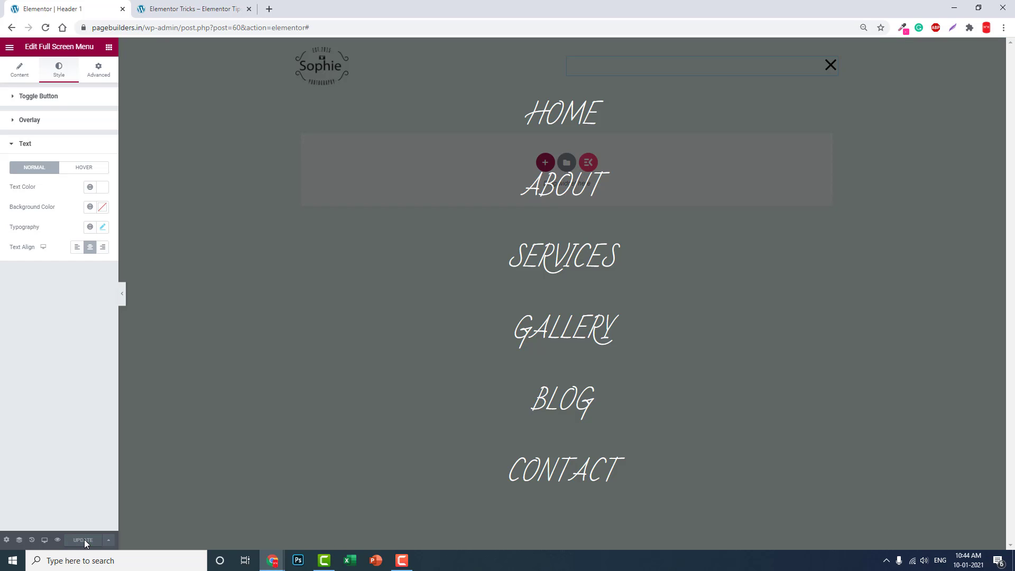
pyautogui.click(102, 247)
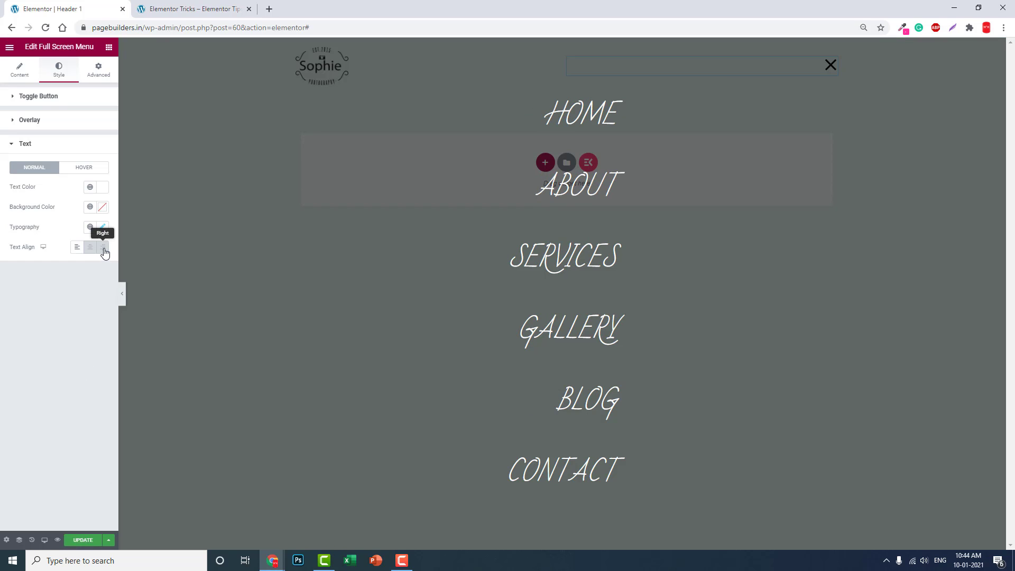
pyautogui.click(77, 247)
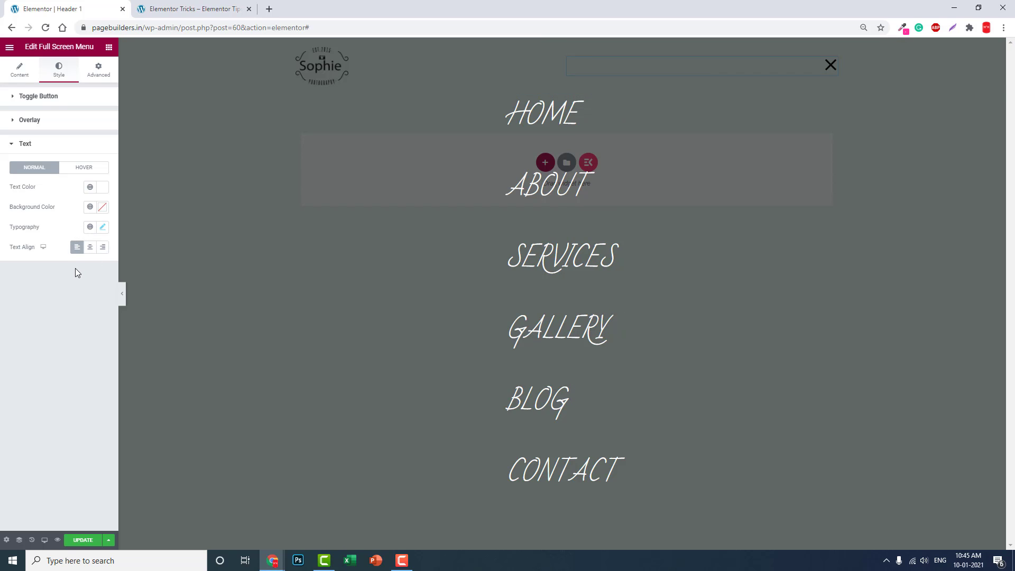
# Set overlay padding in %, trying 30 and 50 before settling on 0 on all sides.
pyautogui.click(55, 119)
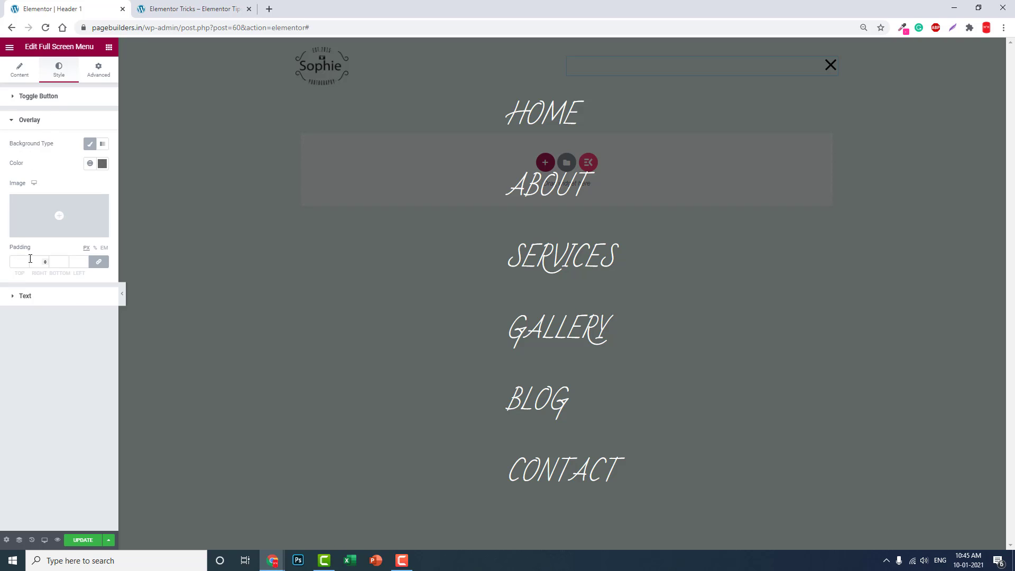
pyautogui.click(96, 248)
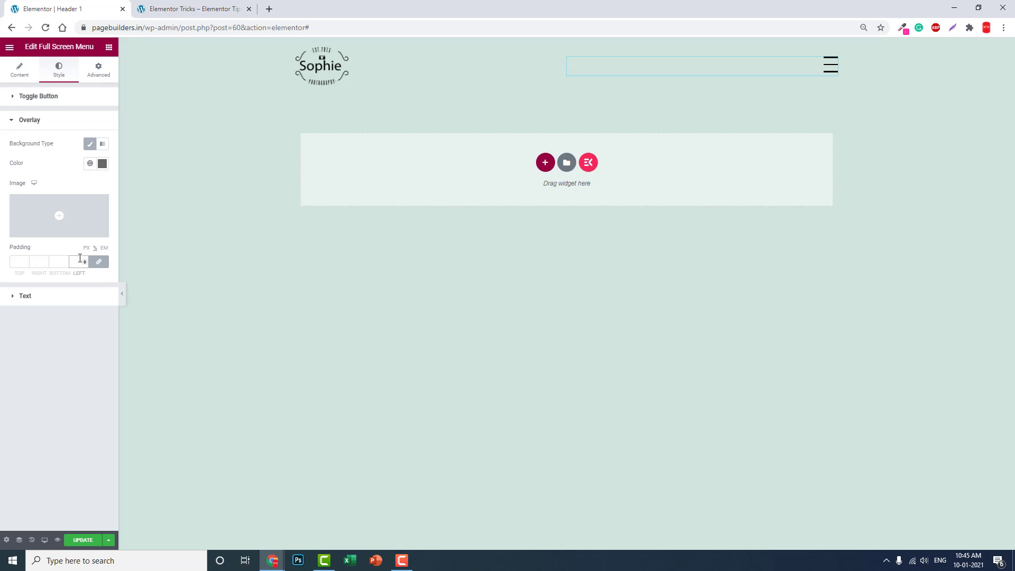
pyautogui.click(80, 260)
pyautogui.write('30')
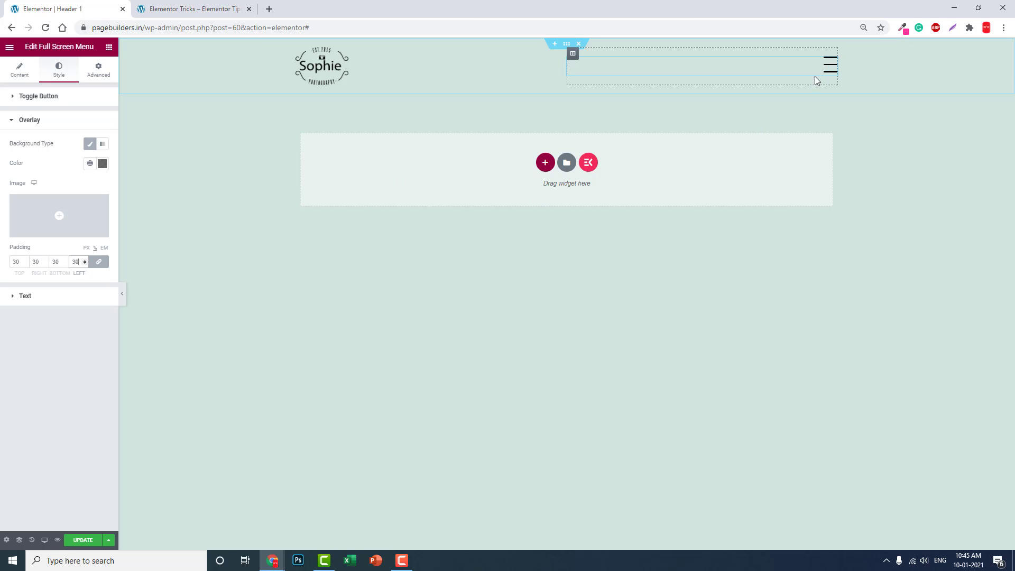
pyautogui.click(827, 69)
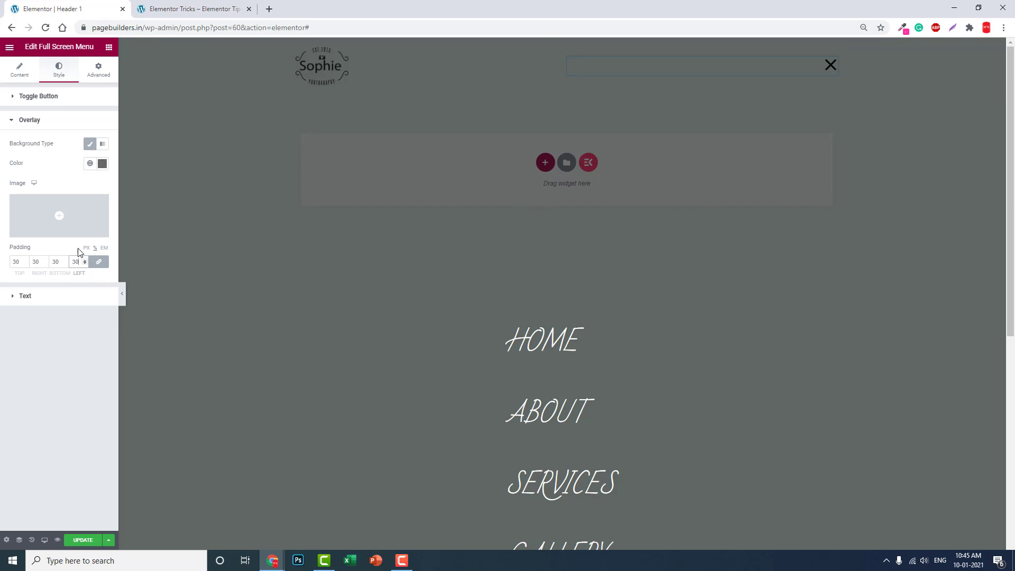
pyautogui.moveTo(79, 263); pyautogui.dragTo(70, 263)
pyautogui.write('50')
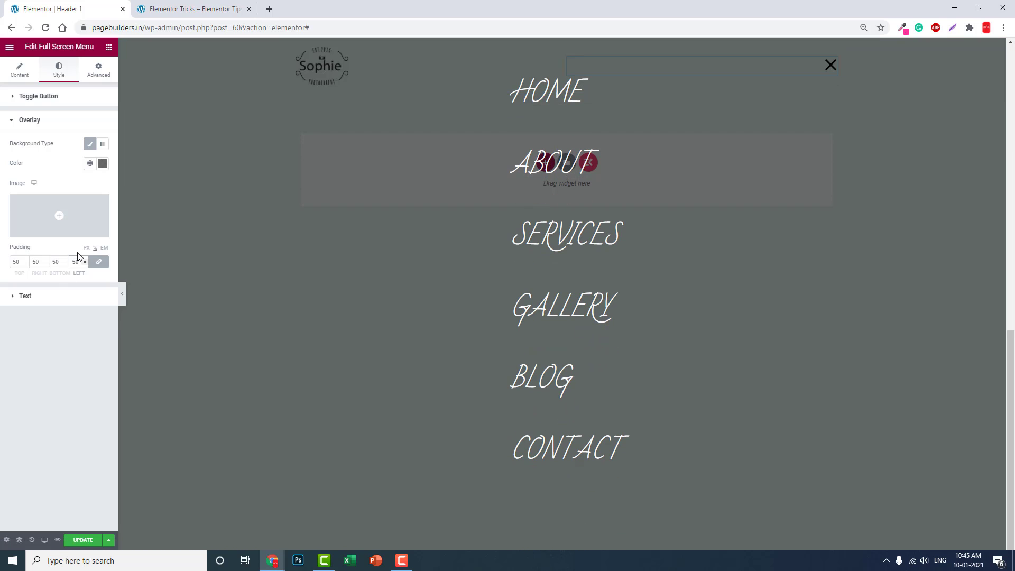
pyautogui.moveTo(76, 262); pyautogui.dragTo(72, 267)
pyautogui.press('BackSpace')
pyautogui.click(70, 360)
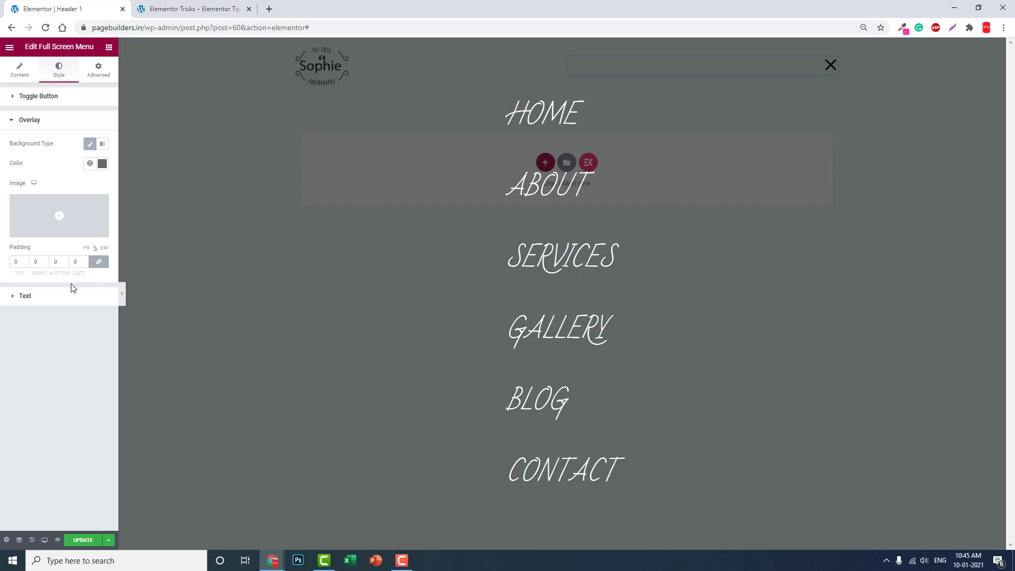
# Change the toggle button colour from black to orange #E87F06.
pyautogui.click(48, 102)
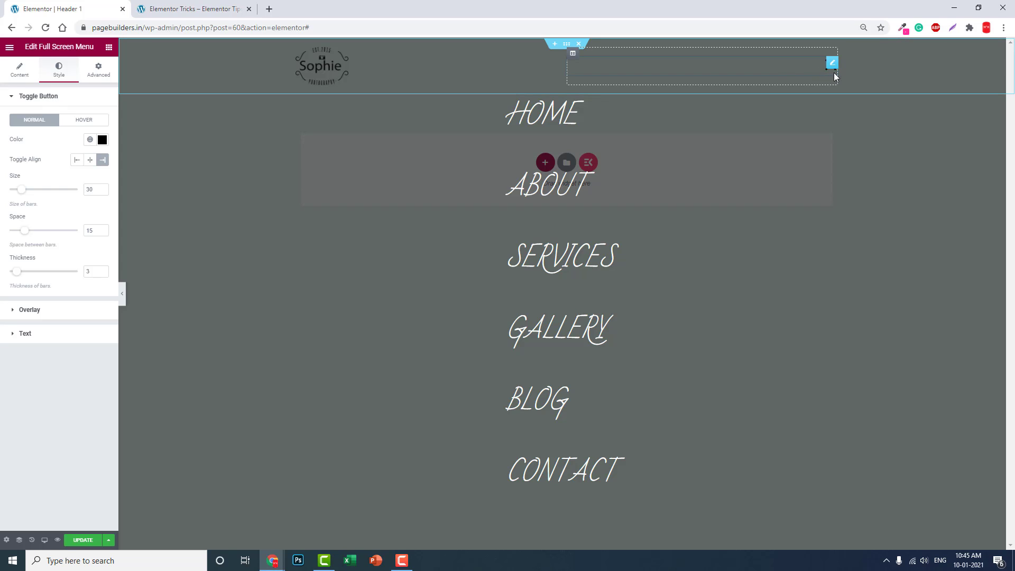
pyautogui.click(102, 140)
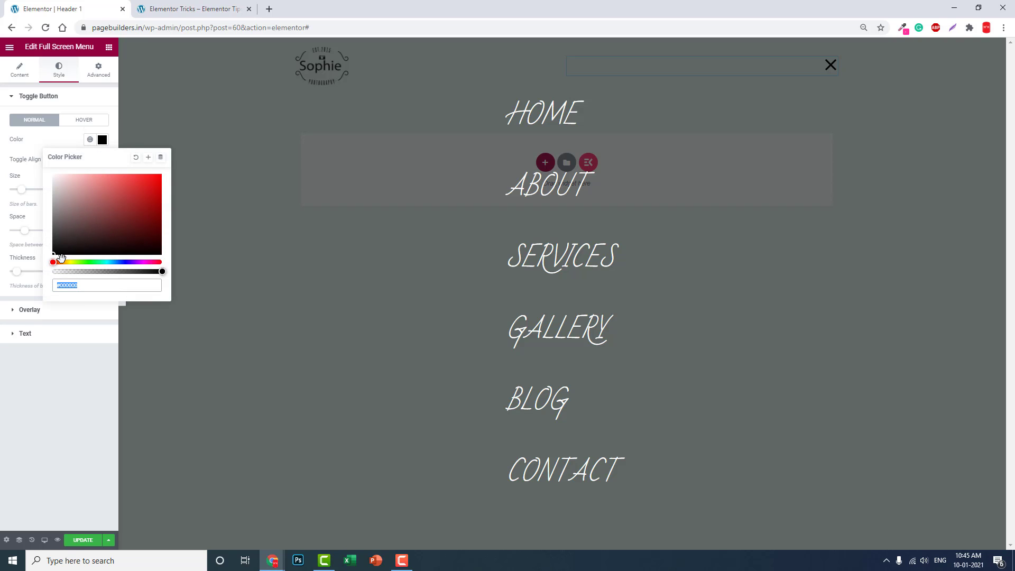
pyautogui.click(62, 262)
pyautogui.click(160, 181)
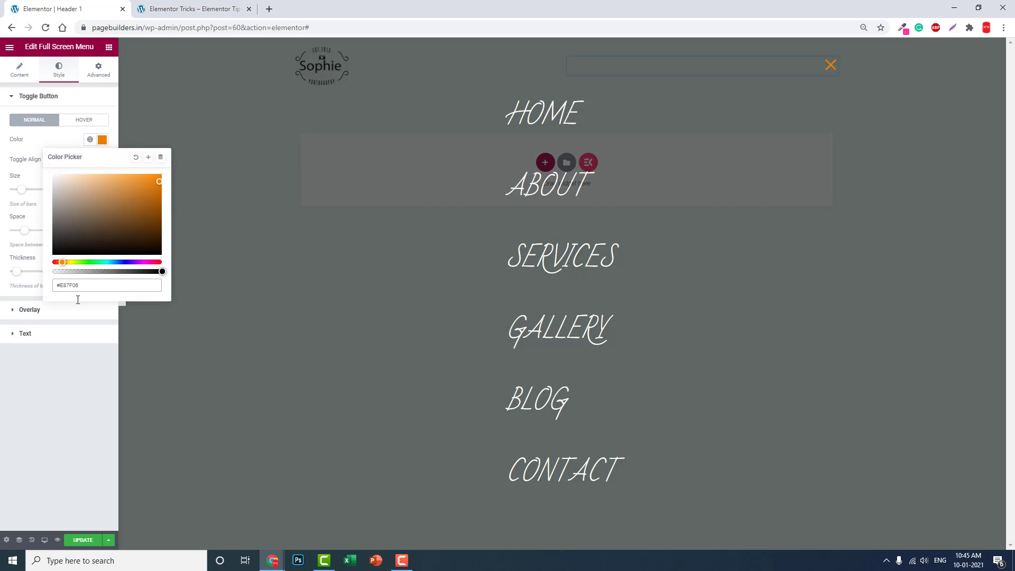
pyautogui.click(21, 441)
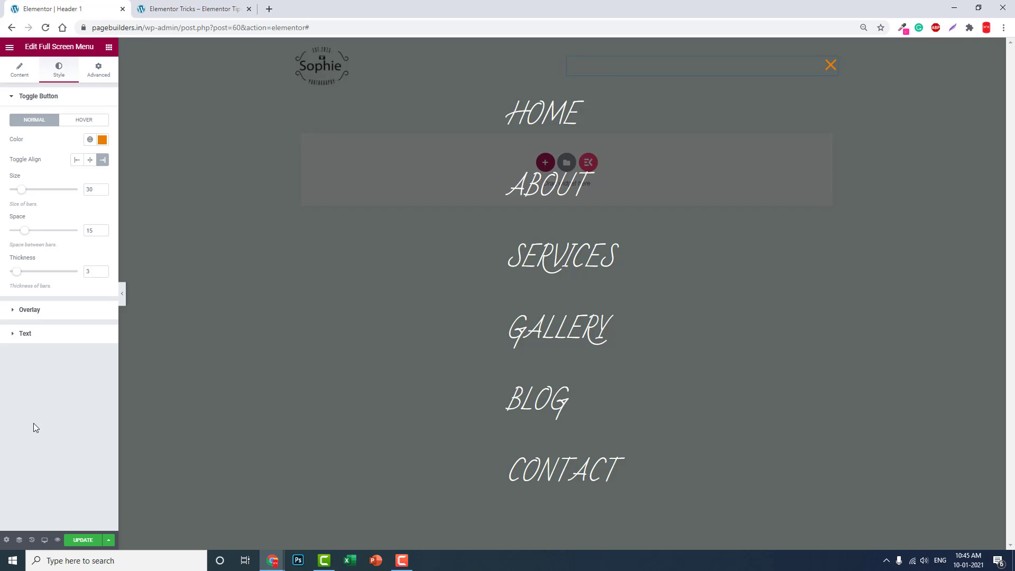
# Show the Full Screen Menu content settings, with Content Type Menu and Main Menu selected.
pyautogui.click(28, 76)
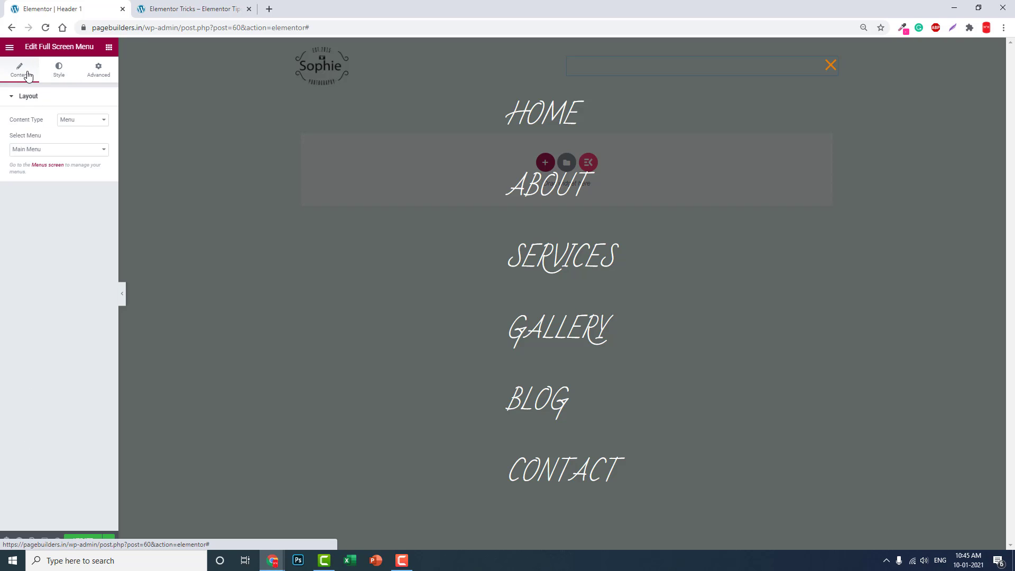